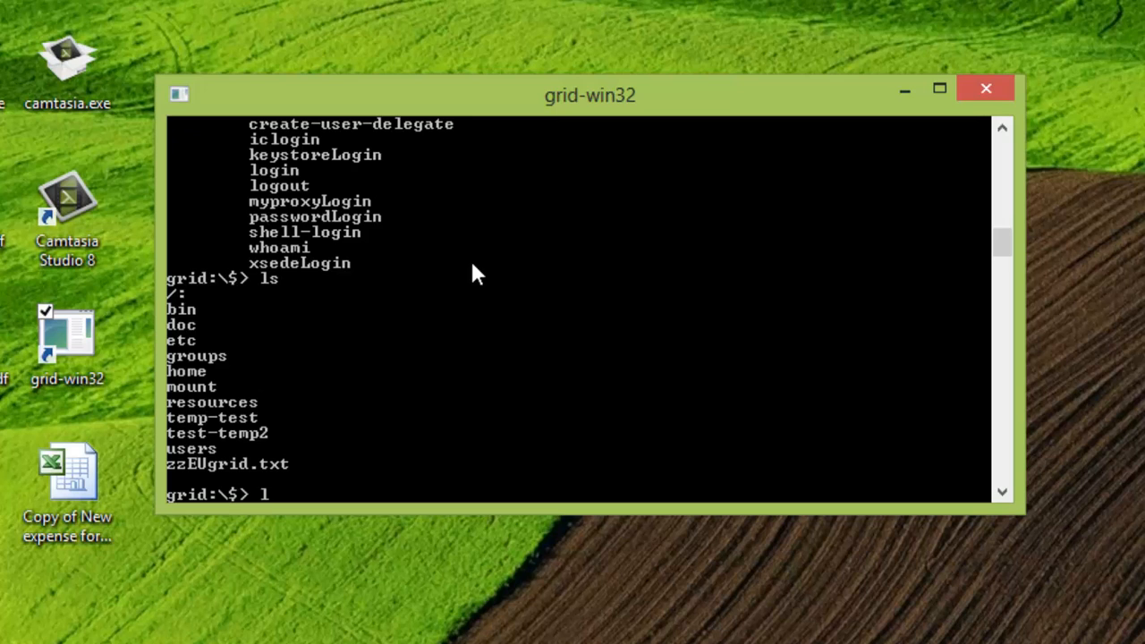
- Run the login command with the RNS path of the user's account under rns:/users/xcg.virginia.edu
text(ogin)
key(BackSpace)
text(users)
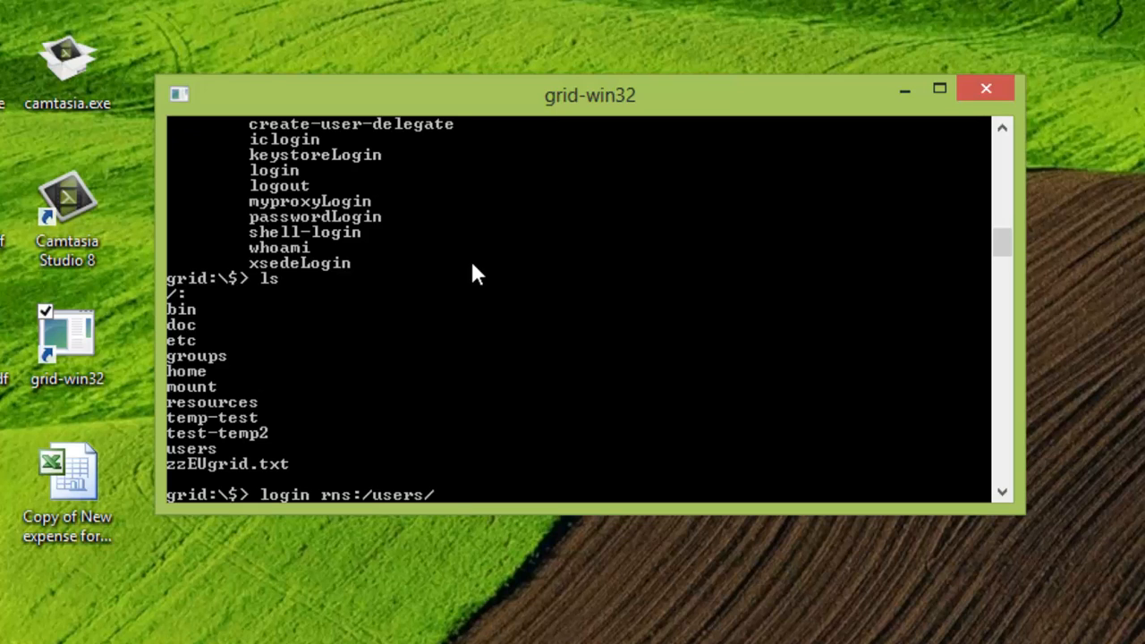
text(/xcg.virginia.edu)
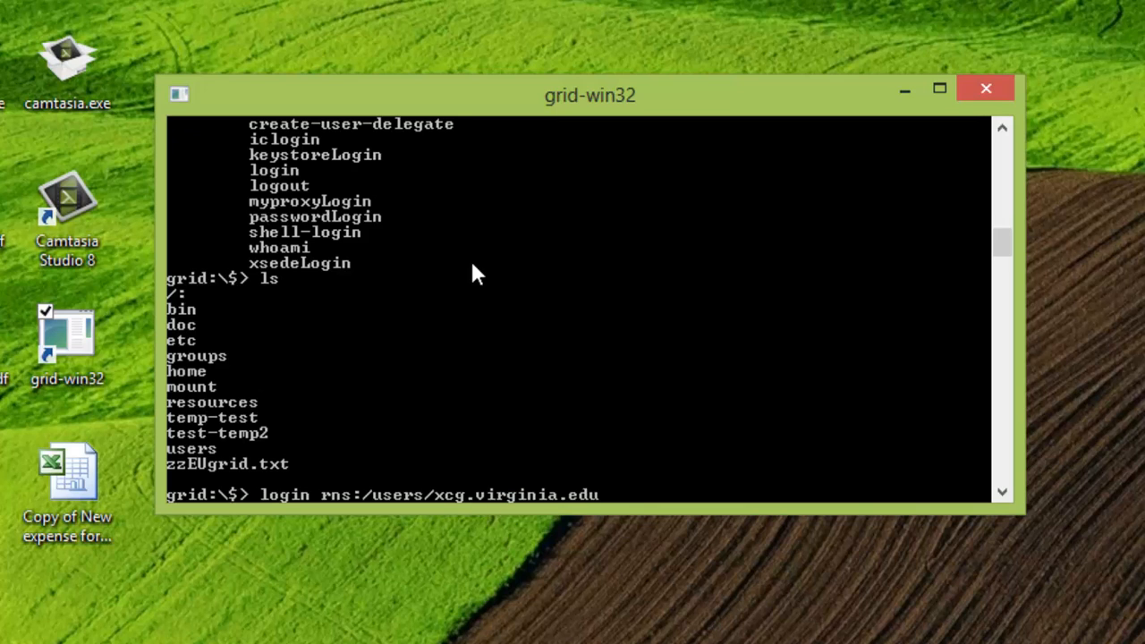
text(/andrew)
key(Return)
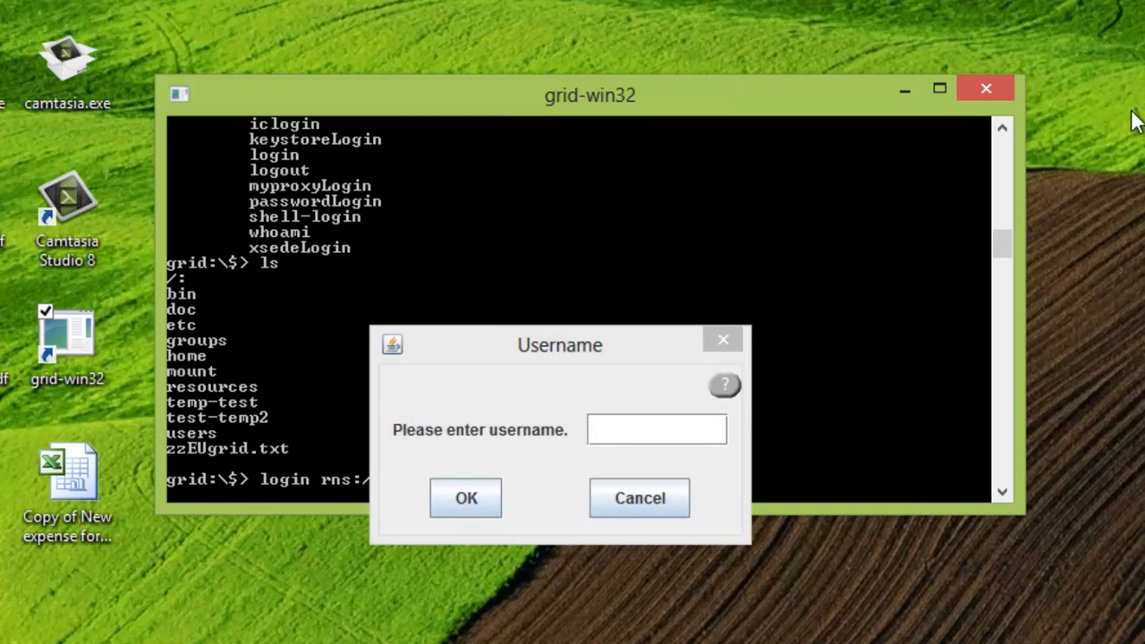
- Enter the account's username and password in the login prompts and submit them
click(624, 431)
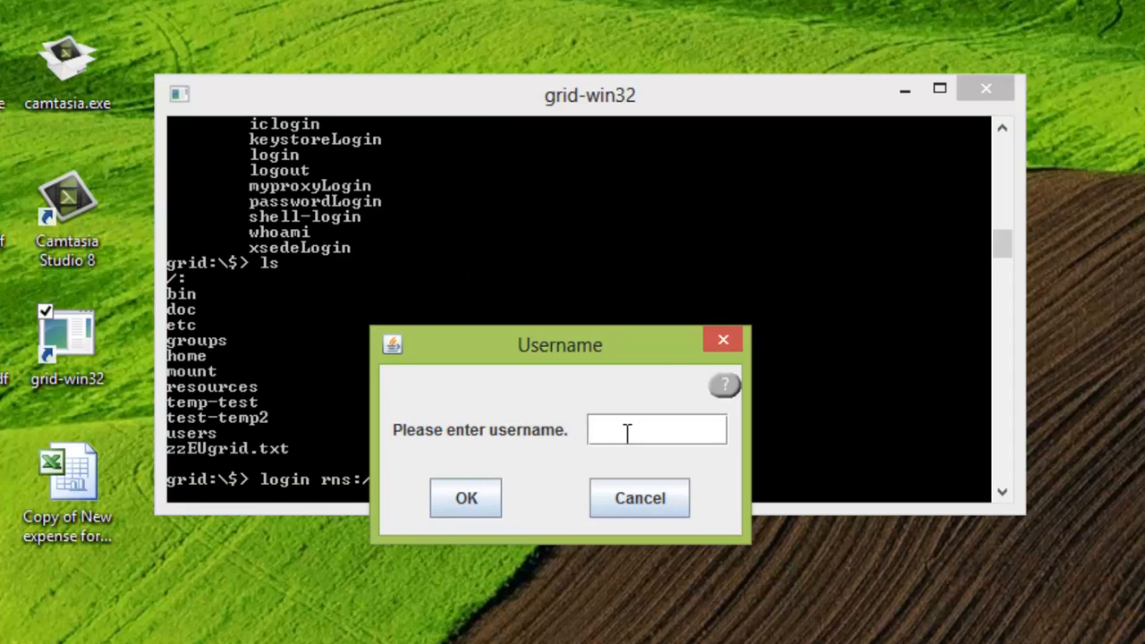
text(andrew)
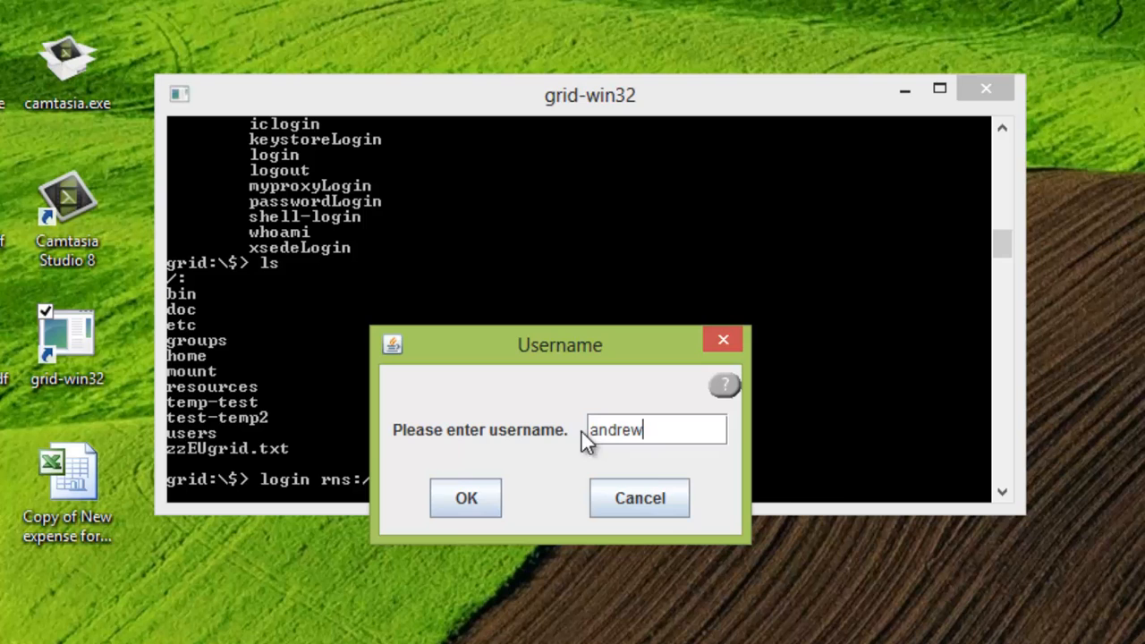
click(450, 499)
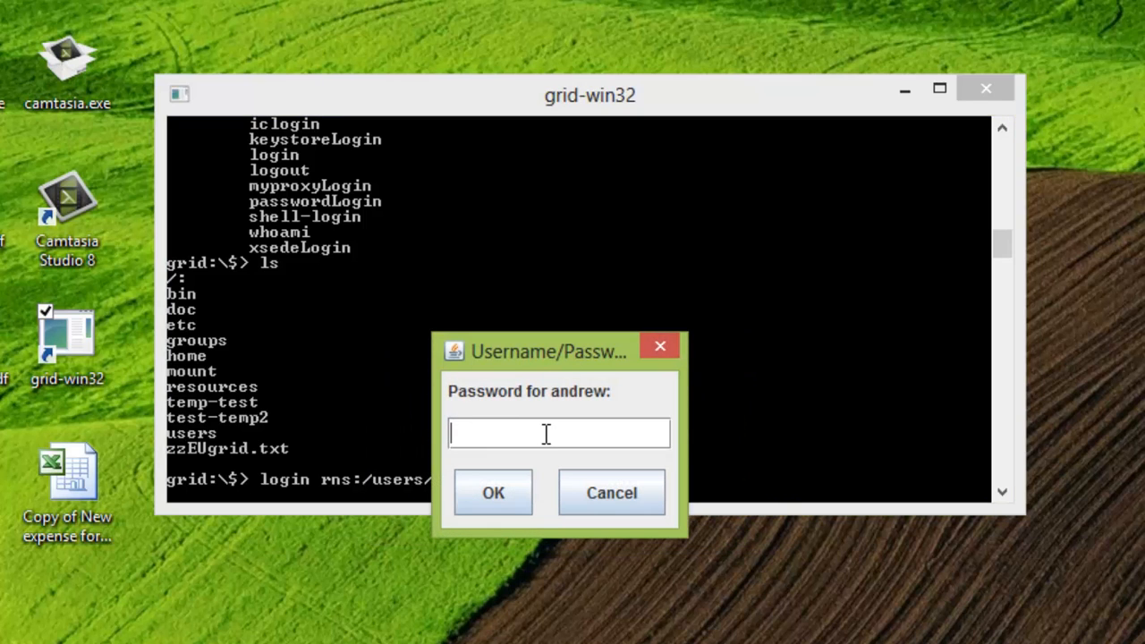
text(************)
click(479, 490)
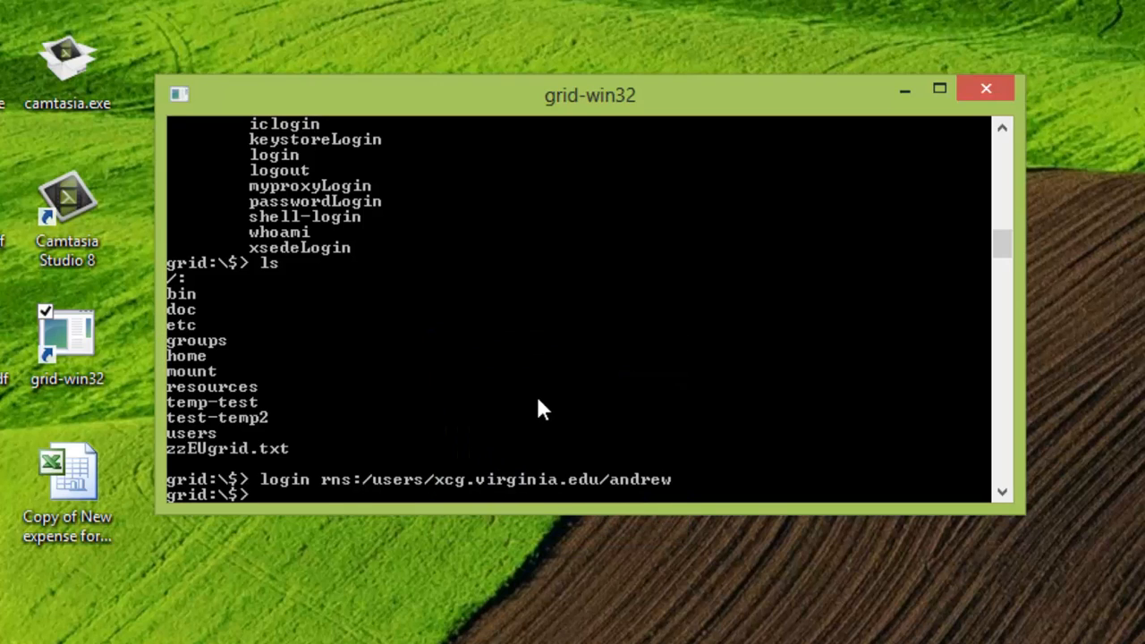
- Launch the graphical GFFS client from the grid shell with the client-ui command
text(clien-ui)
key(Return)
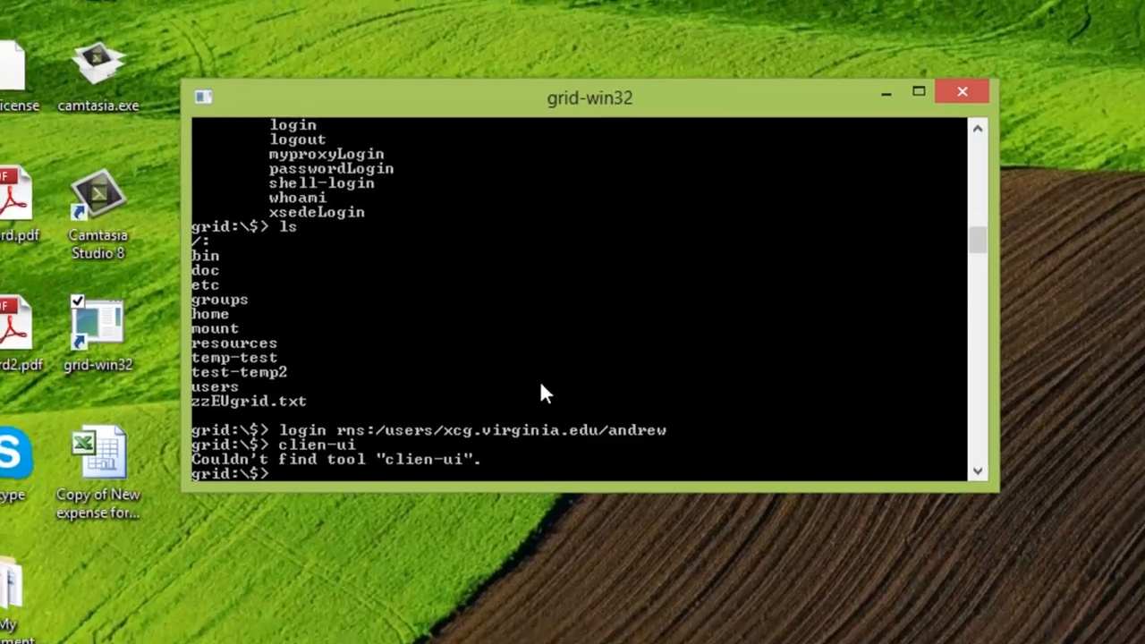
text(client)
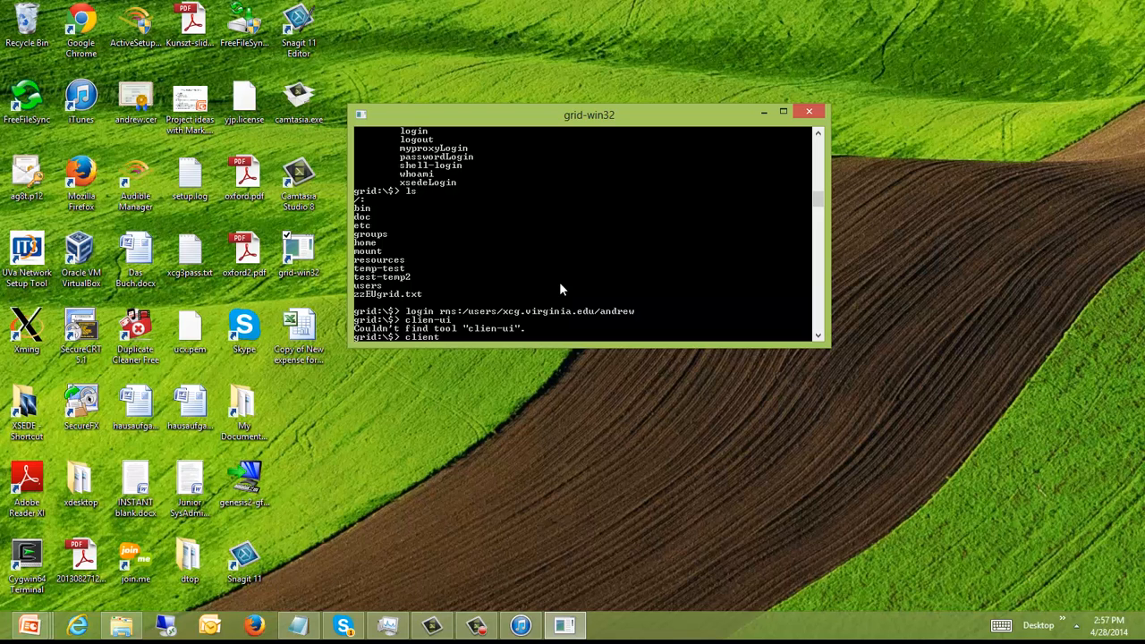
text(-ui)
key(Return)
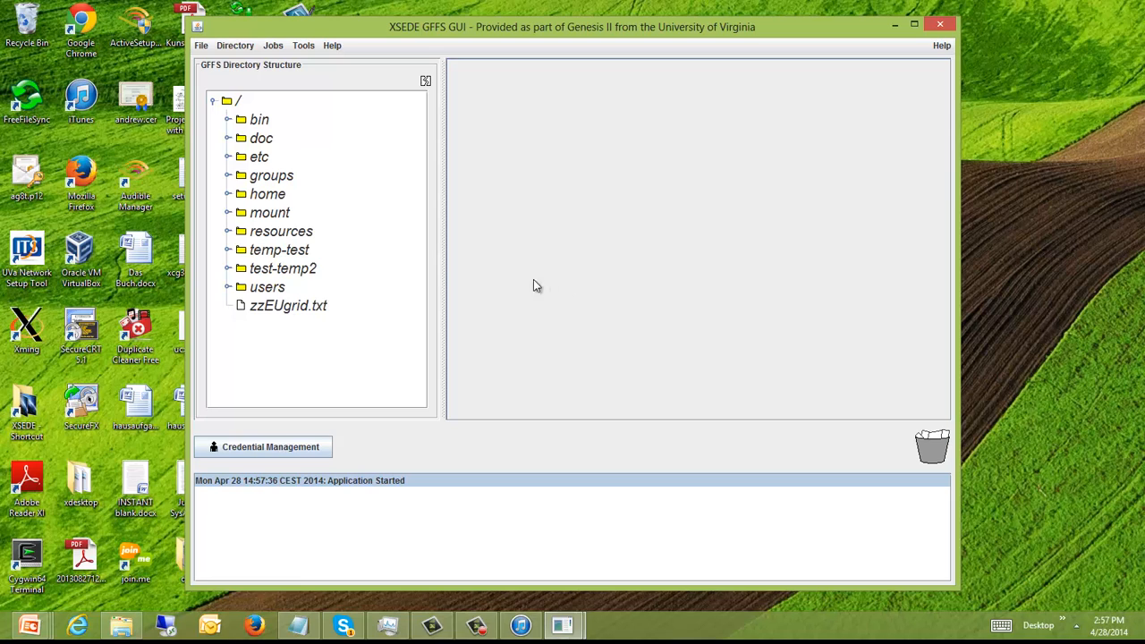
- Select the home directory and review the directory, jobs and tools commands available for it
click(260, 196)
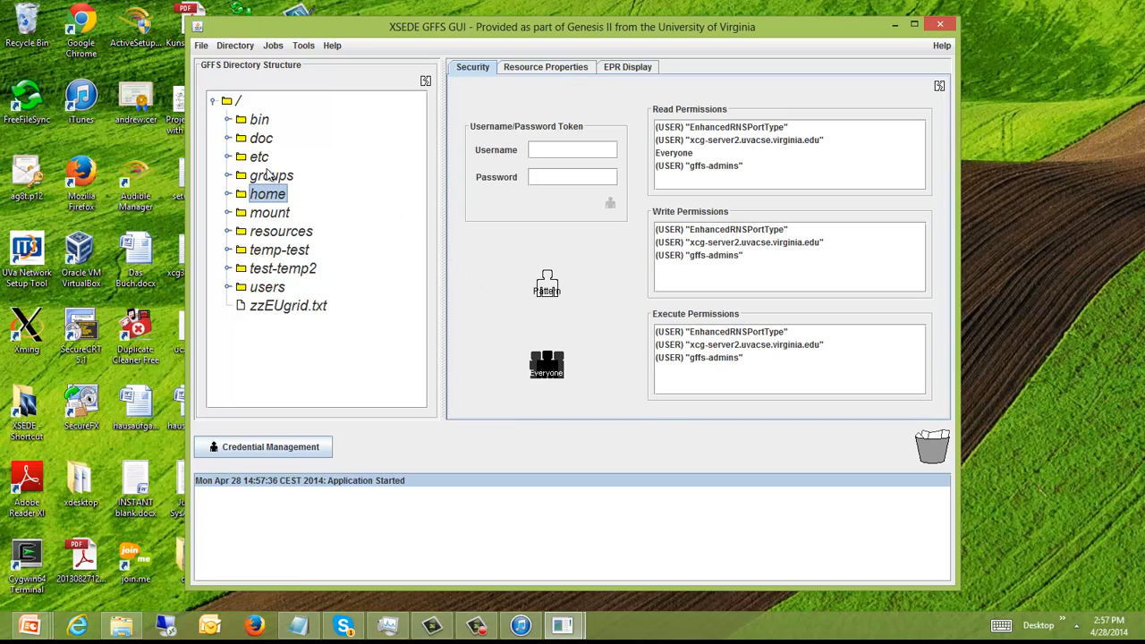
click(201, 45)
mouse_move(225, 51)
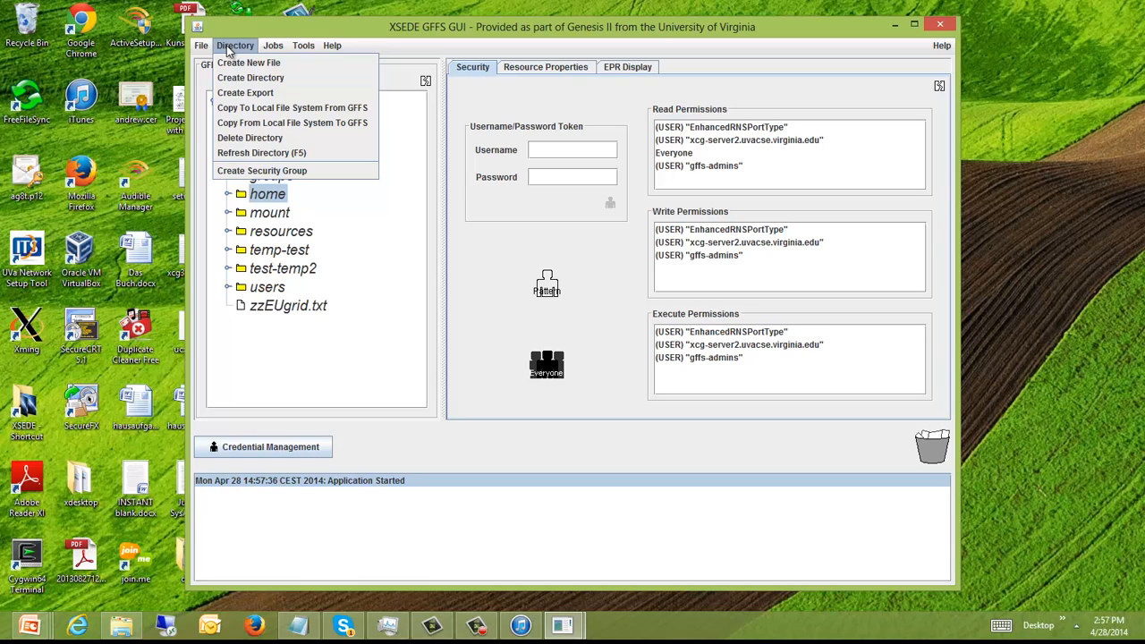
mouse_move(273, 49)
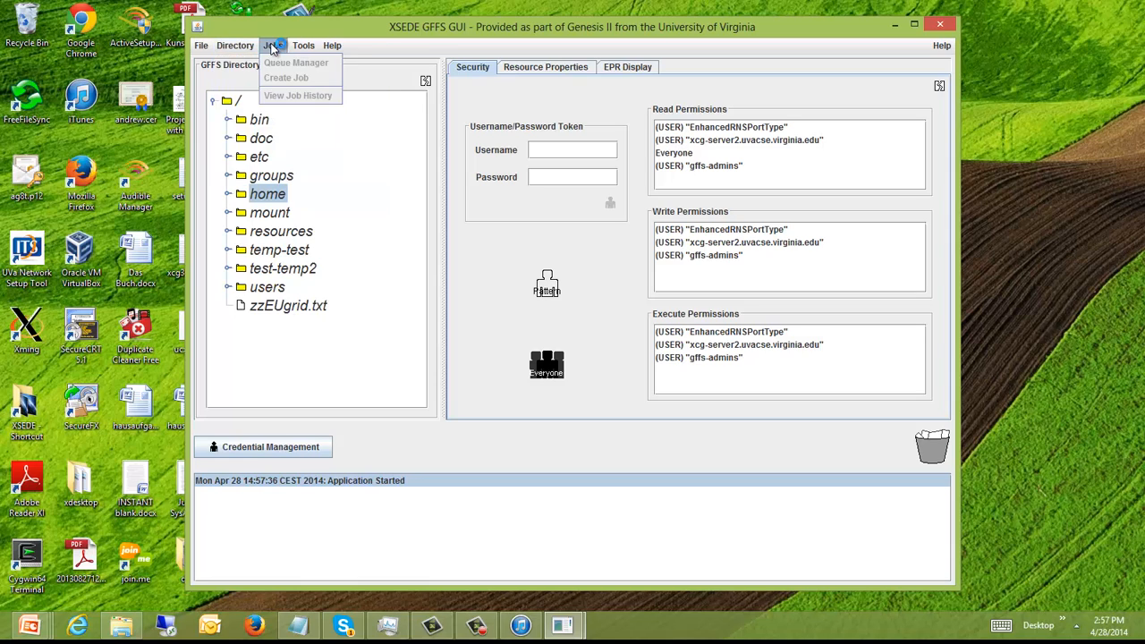
click(273, 47)
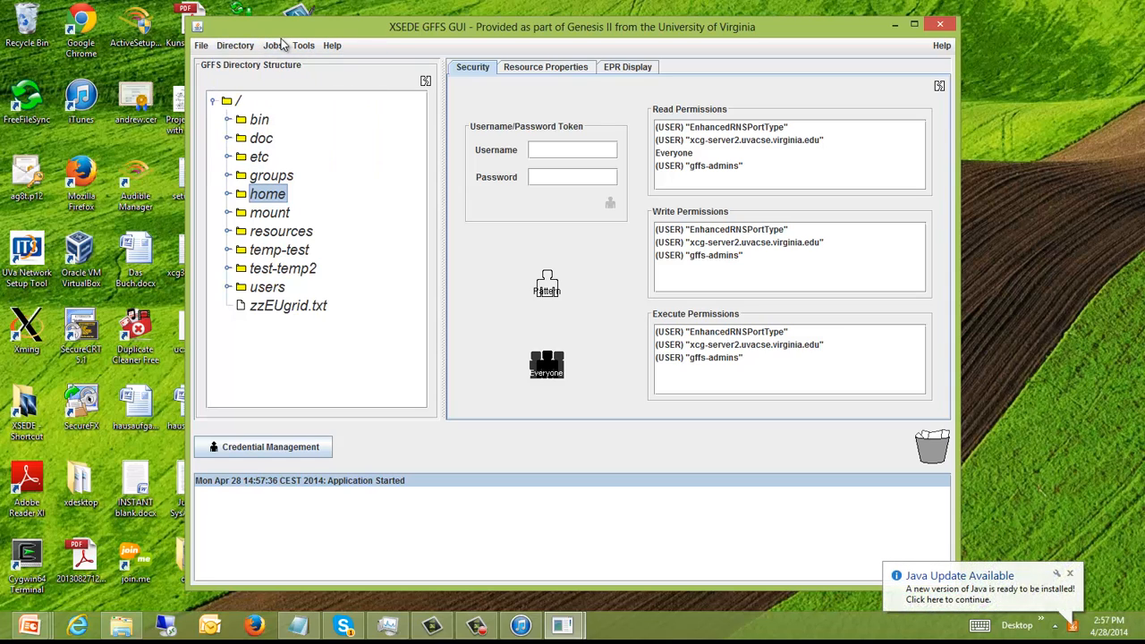
click(302, 47)
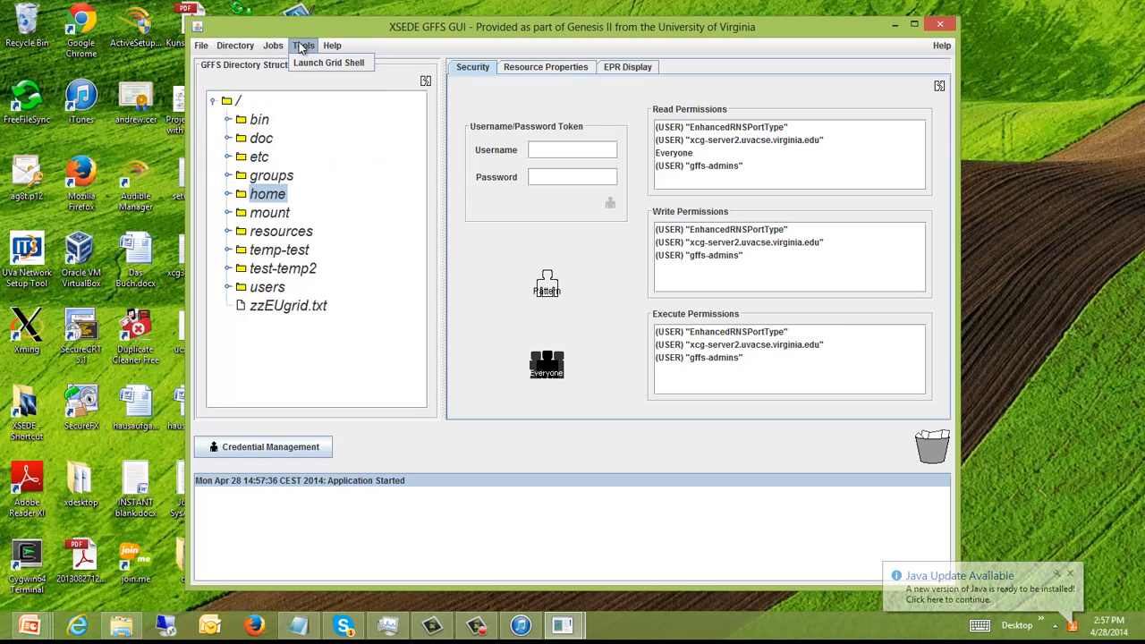
- Open the online help about files and directories, and minimize the browser
mouse_move(327, 48)
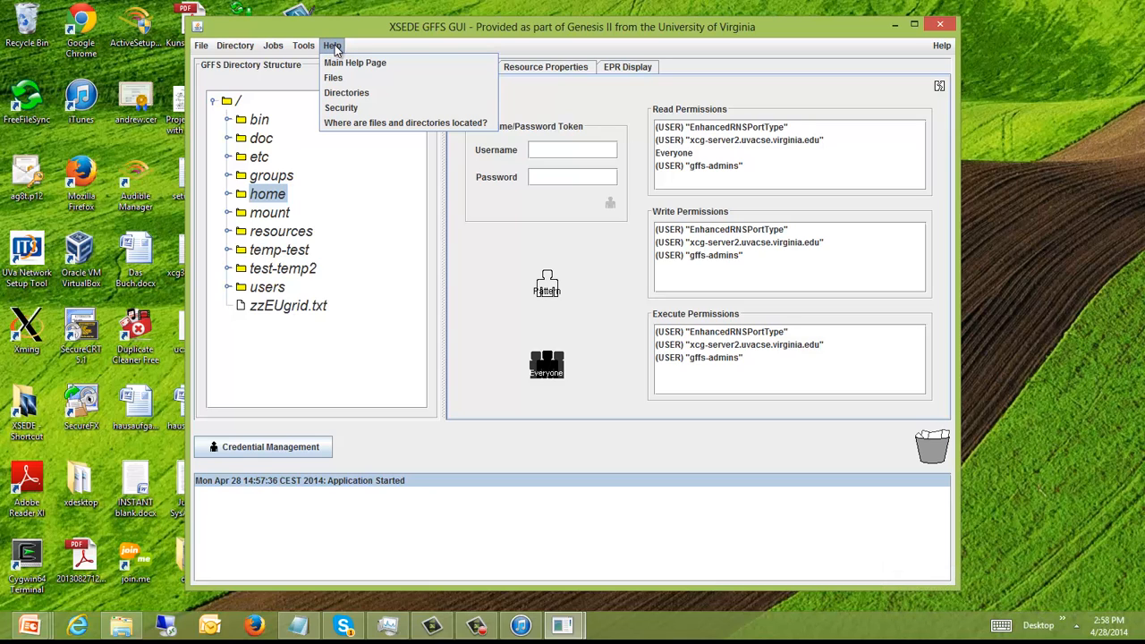
click(363, 123)
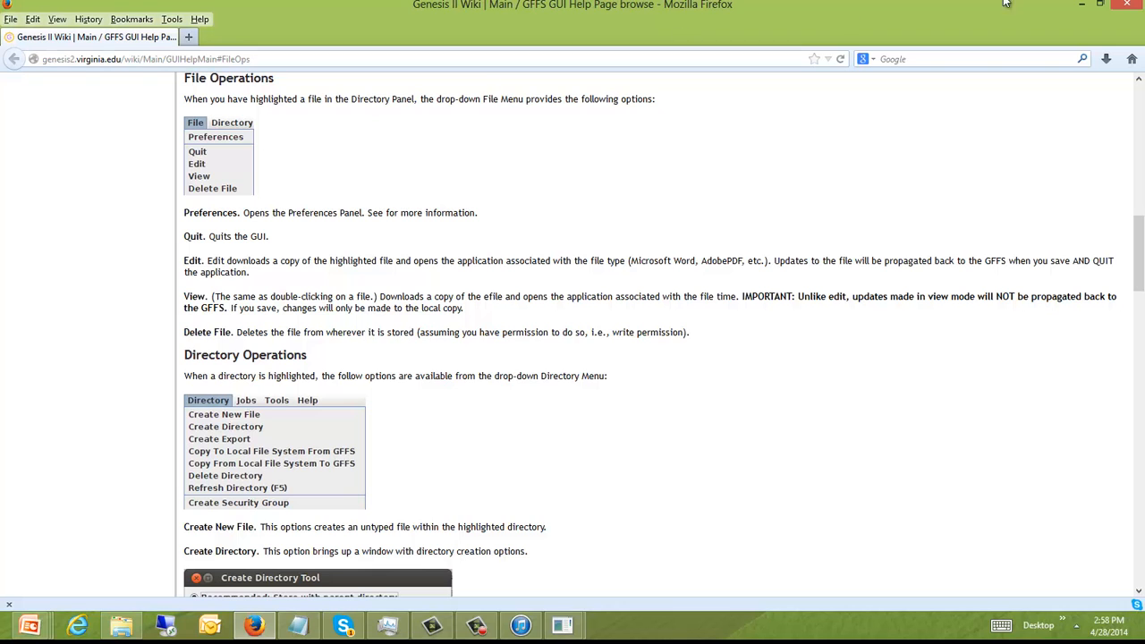
click(1081, 5)
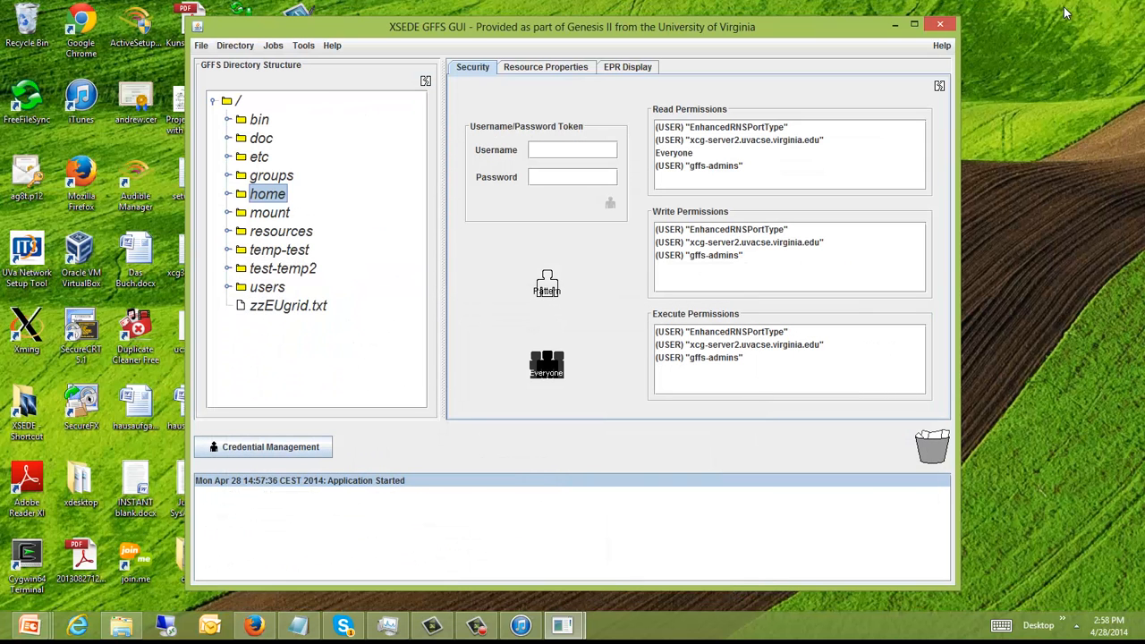
- Expand home, xcg.virginia.edu and the logged-in user's own folder in the GFFS directory tree
click(229, 195)
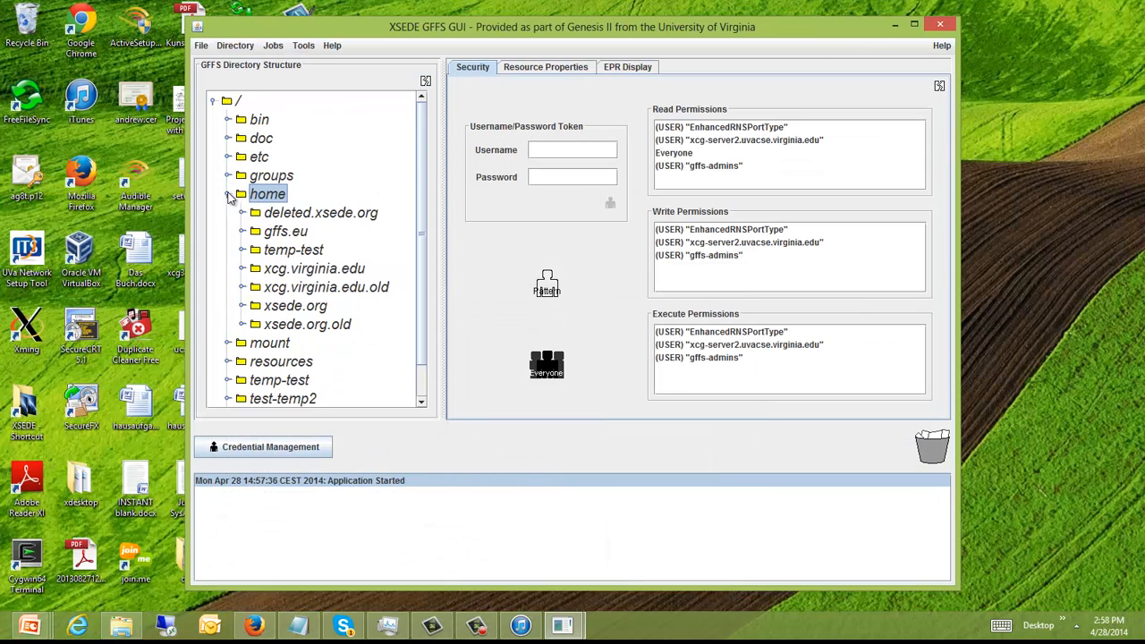
click(243, 269)
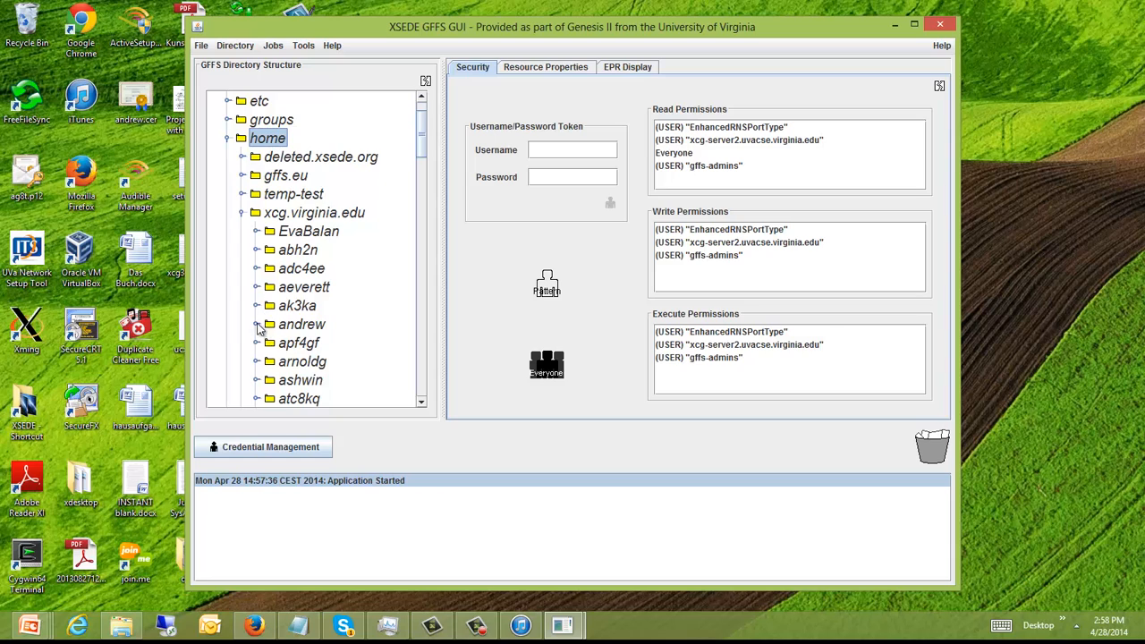
click(256, 324)
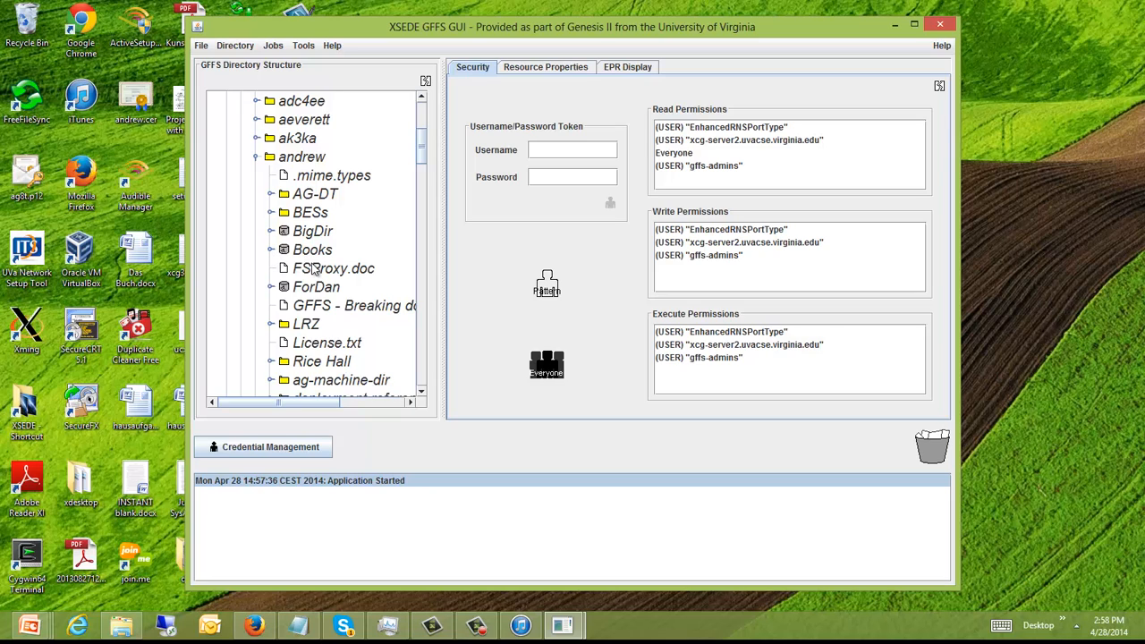
- Remove the third entry from the read permissions of FSProxy.doc by discarding it in the trash
click(315, 272)
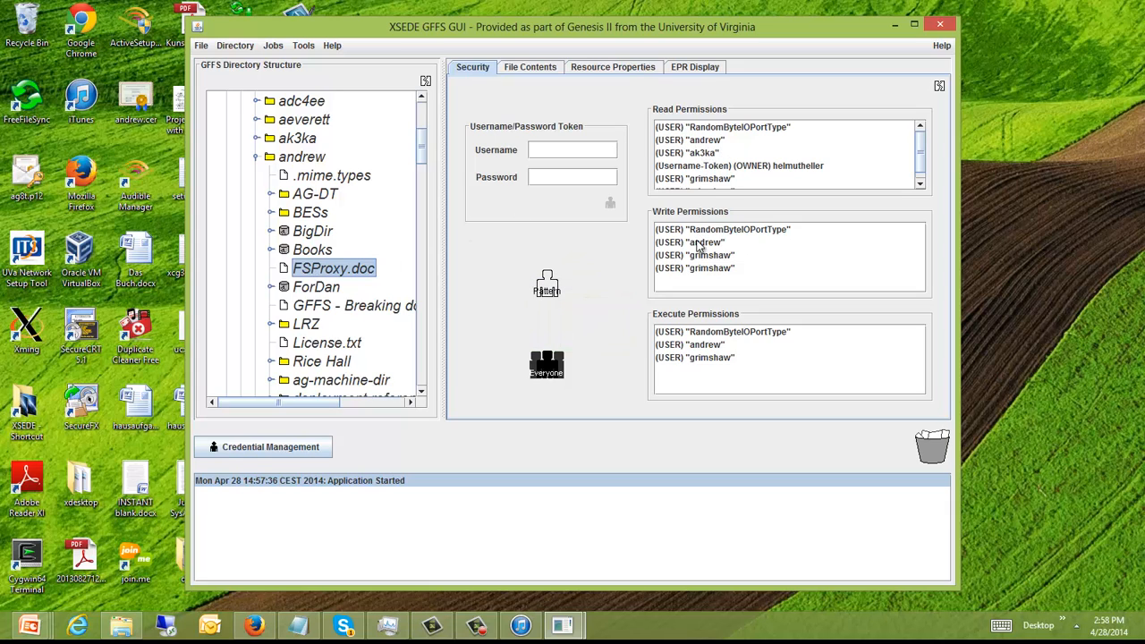
click(702, 154)
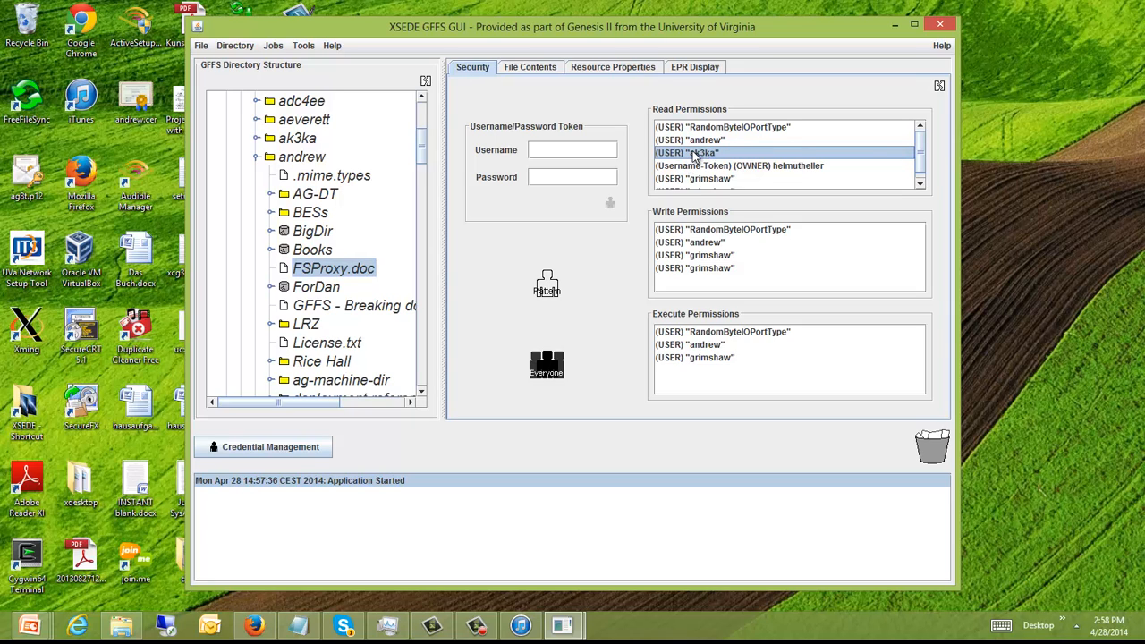
drag(696, 157, 933, 449)
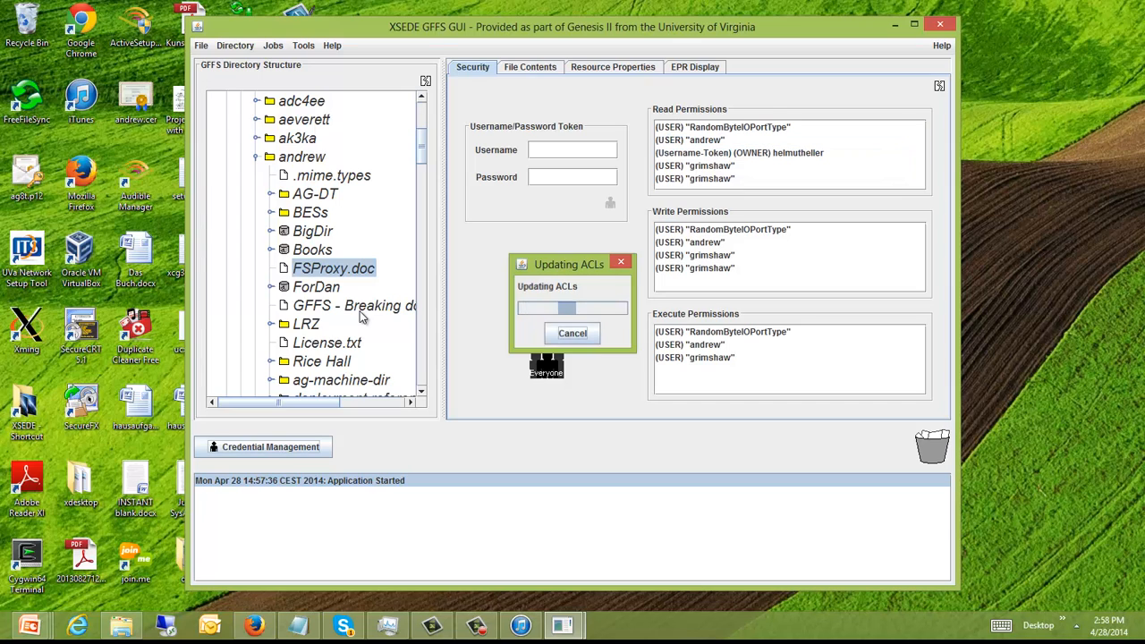
- Expand the Rice Hall folder, view Picture 007.jpg, and close the photo viewer
scroll(353, 313, down, 1)
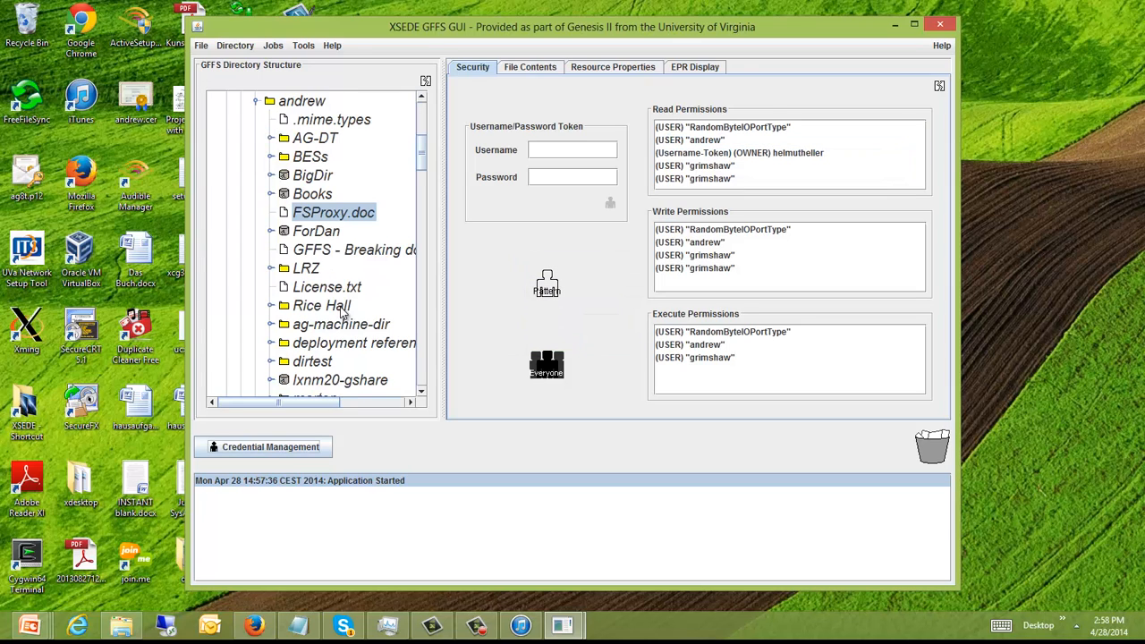
click(312, 307)
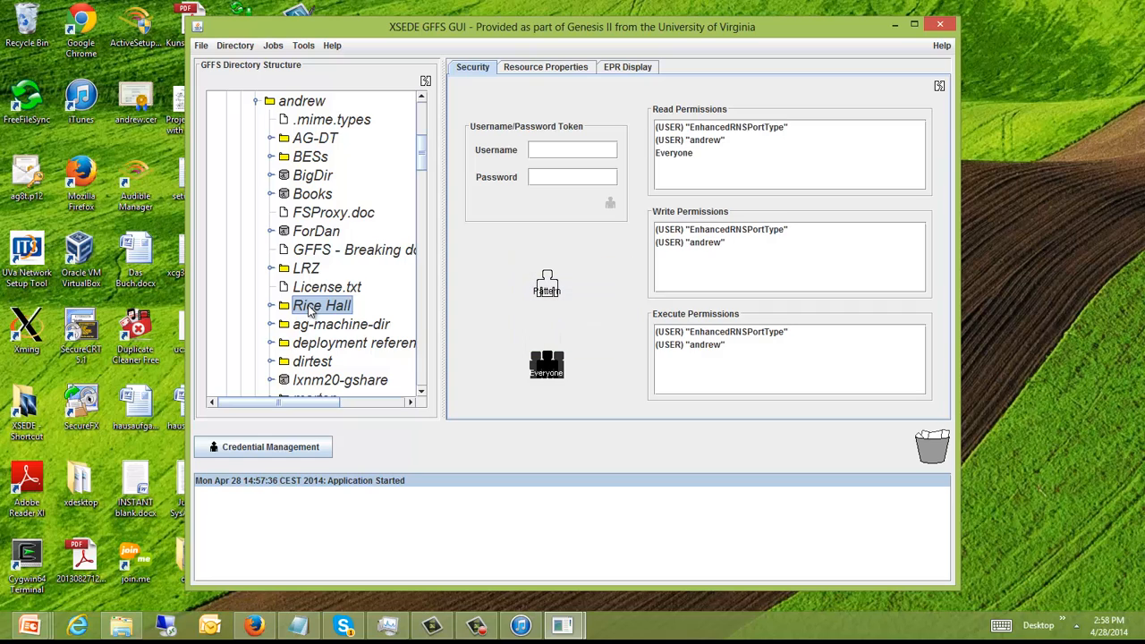
click(272, 307)
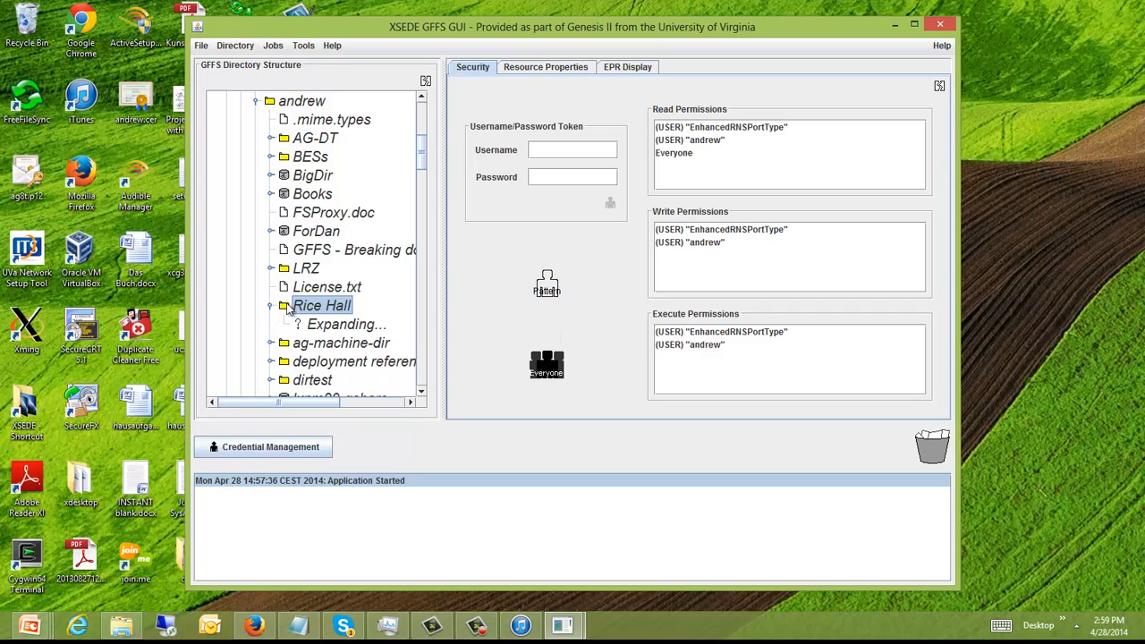
scroll(295, 307, down, 1)
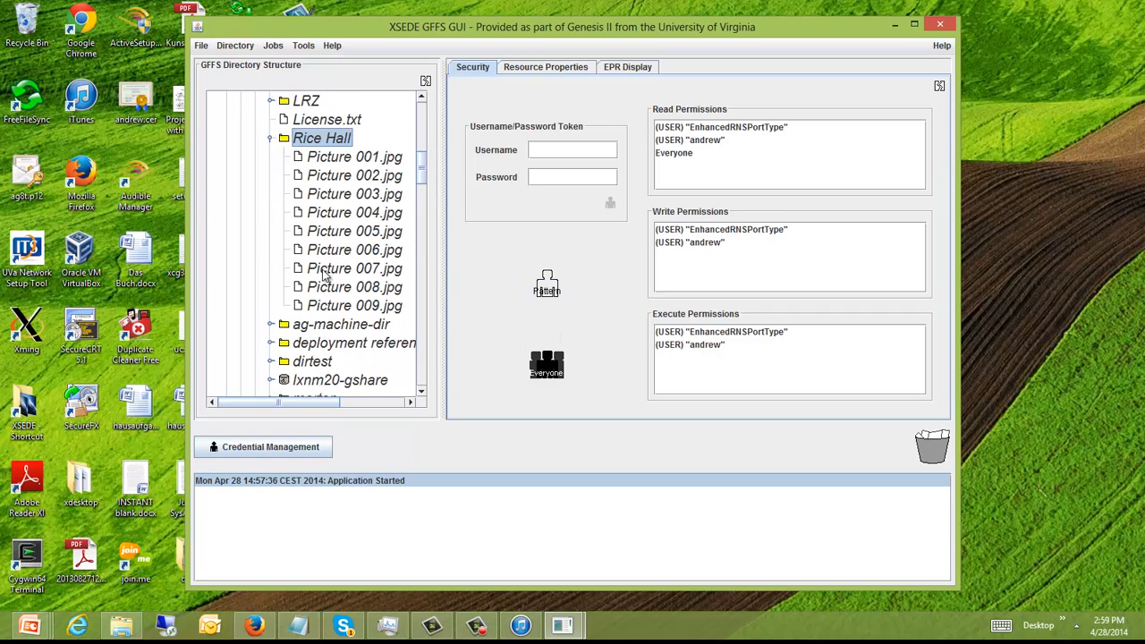
click(328, 271)
double_click(327, 271)
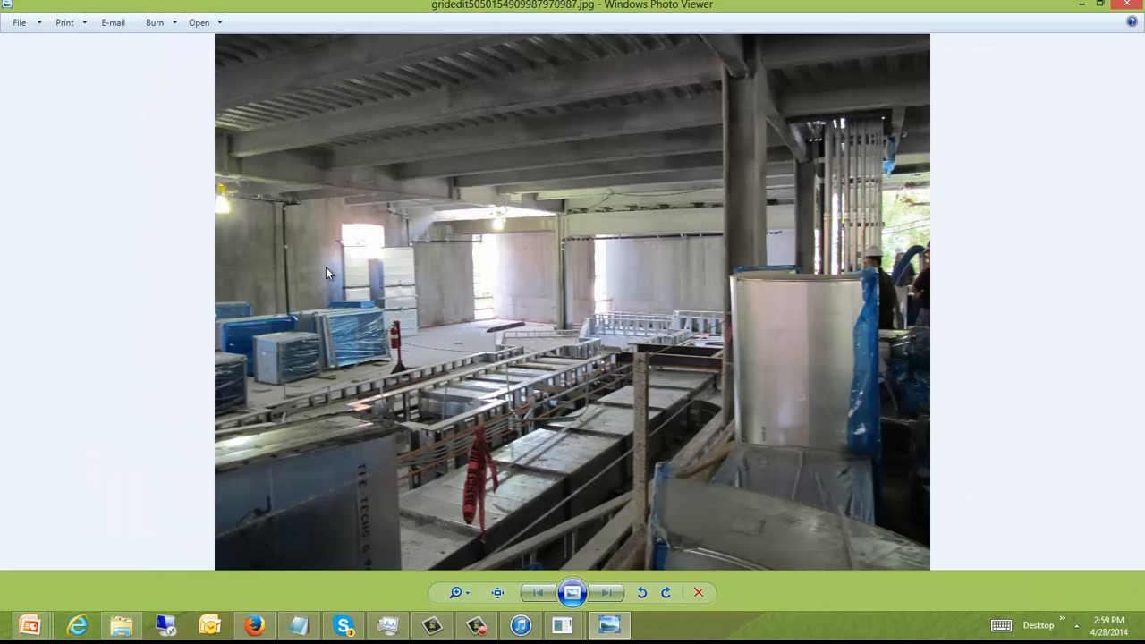
click(1136, 5)
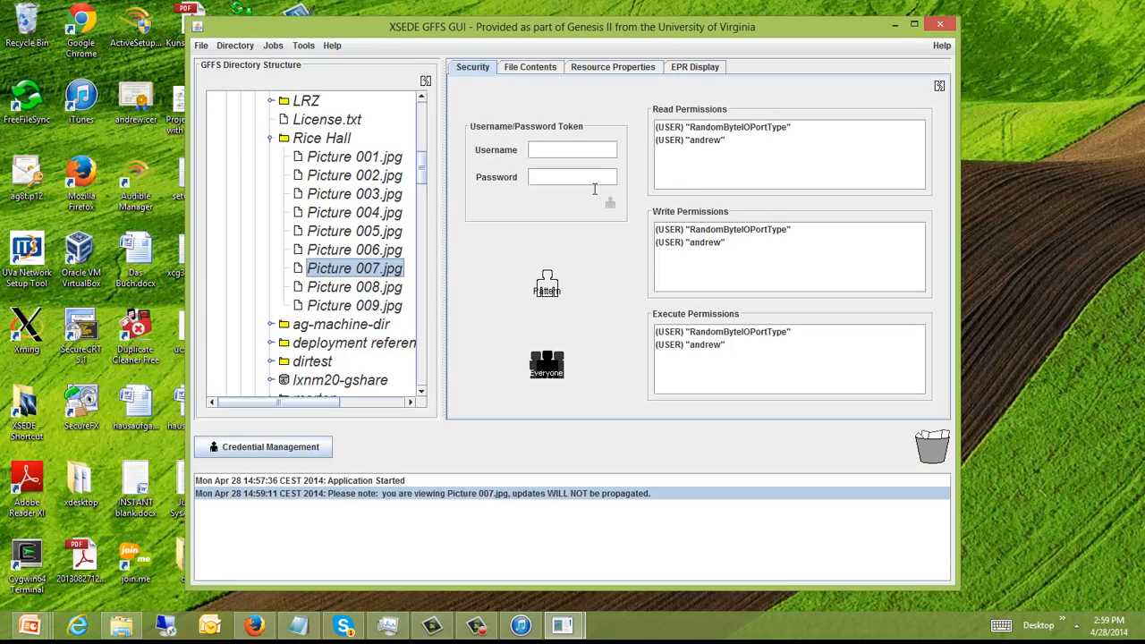
- Collapse the Rice Hall folder, expand the BigDir export in the user's folder and look through its contents
click(271, 142)
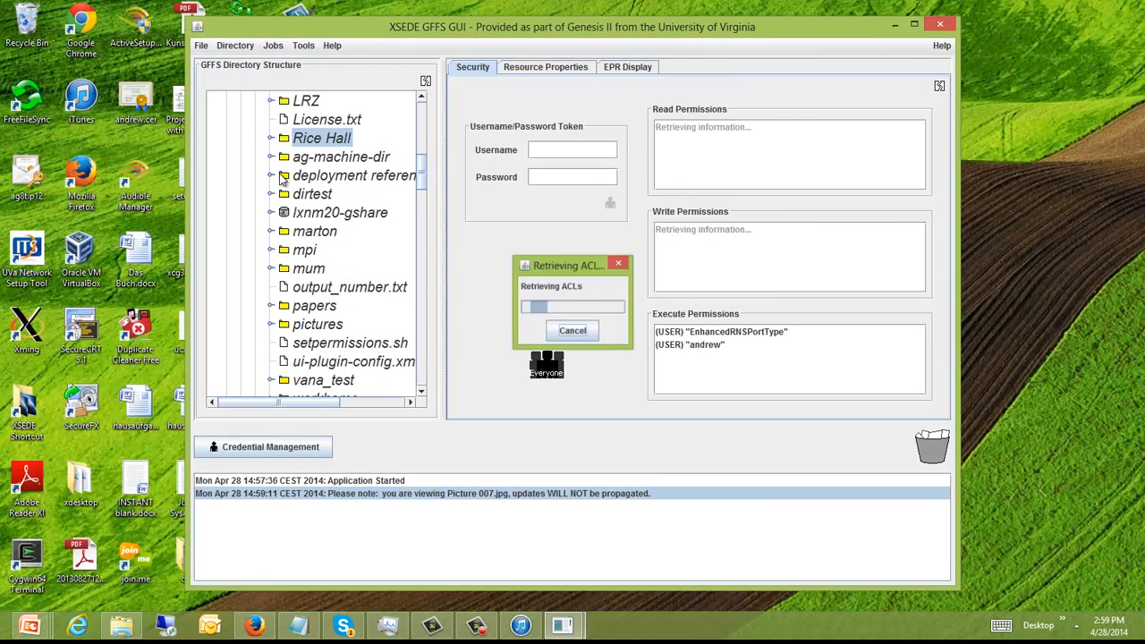
scroll(271, 141, up, 4)
click(306, 235)
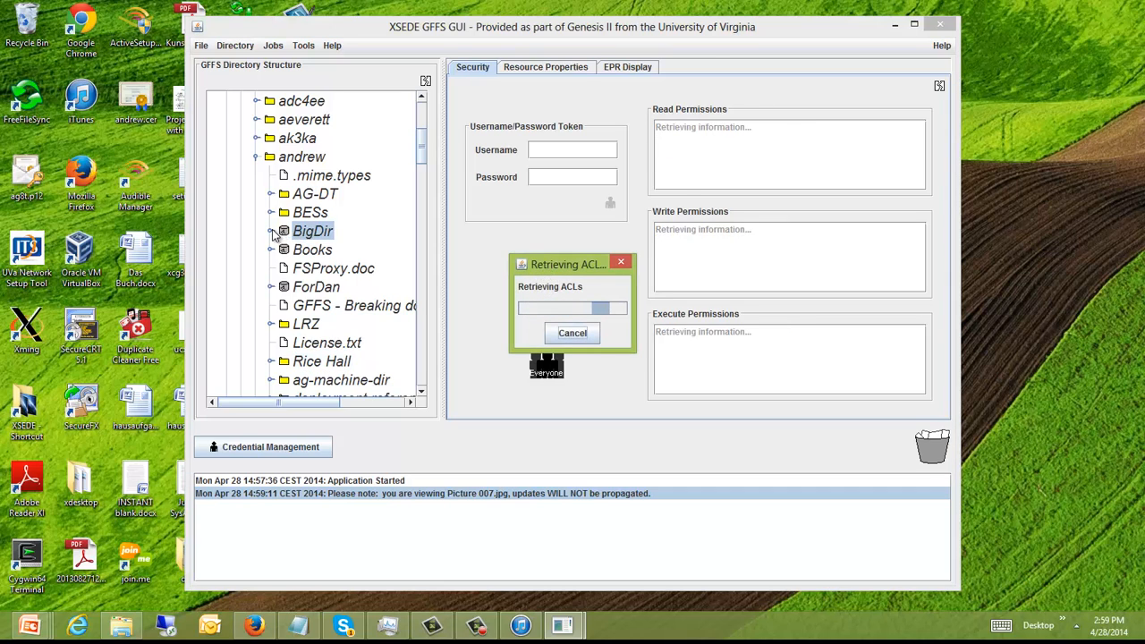
click(271, 231)
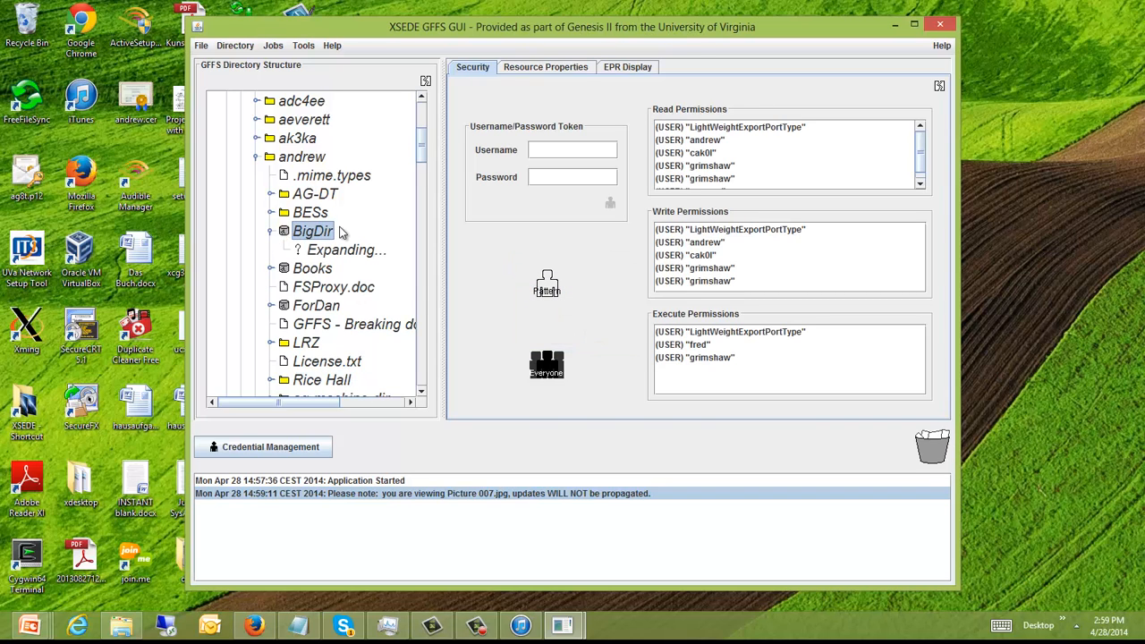
scroll(339, 233, down, 1)
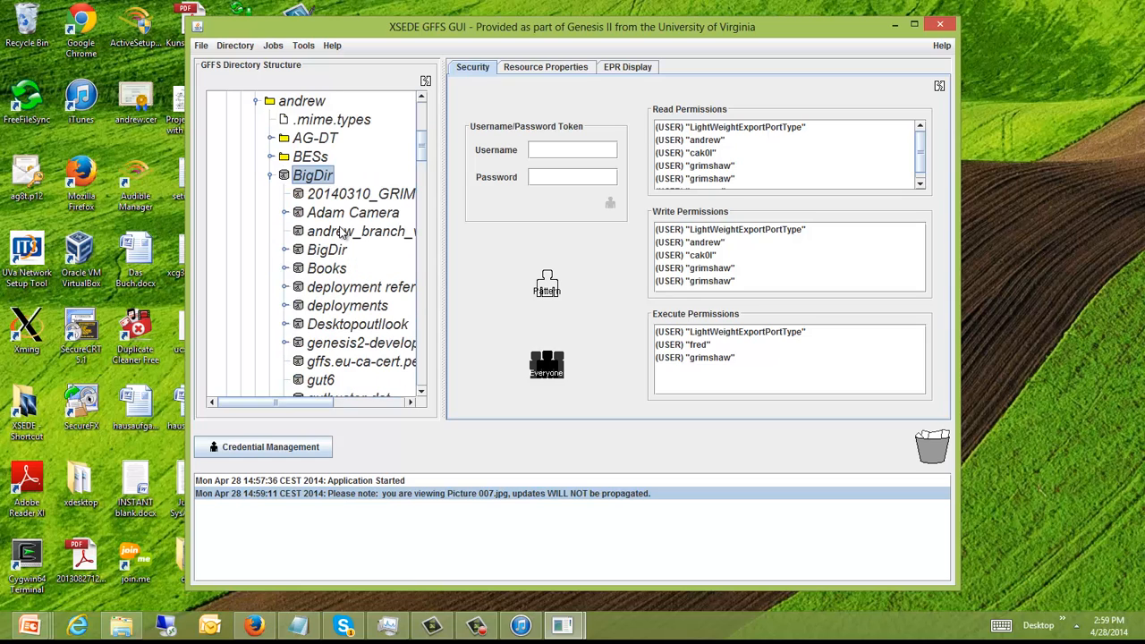
scroll(341, 234, down, 1)
scroll(341, 234, down, 1)
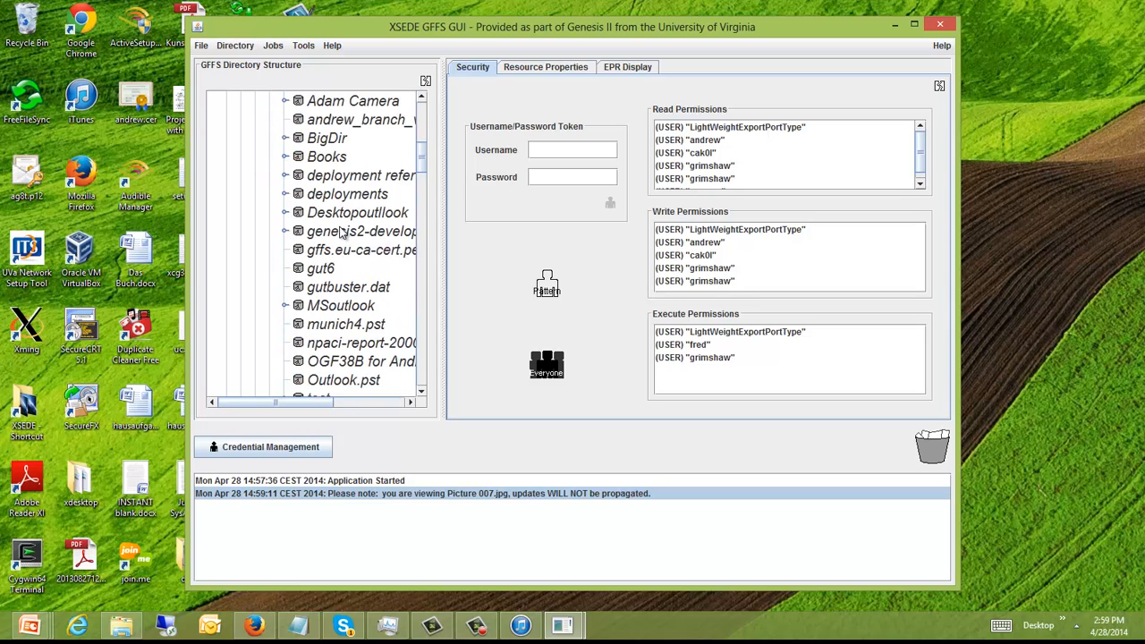
- Collapse the BigDir export and expand the lxnm20-gshare export in the user's folder
scroll(342, 233, up, 1)
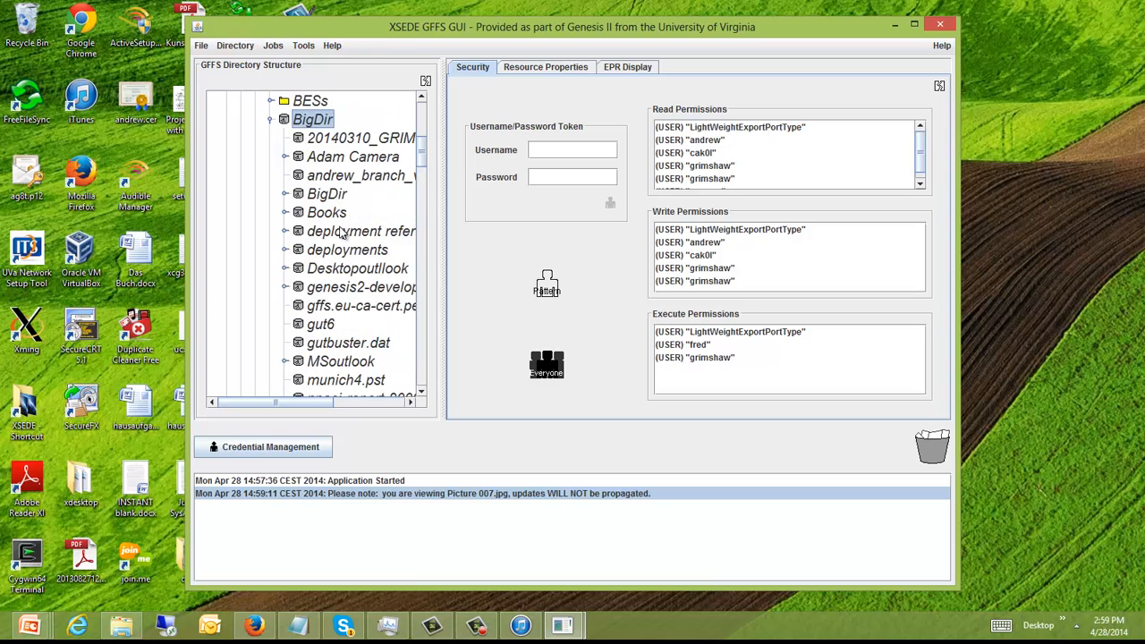
click(272, 120)
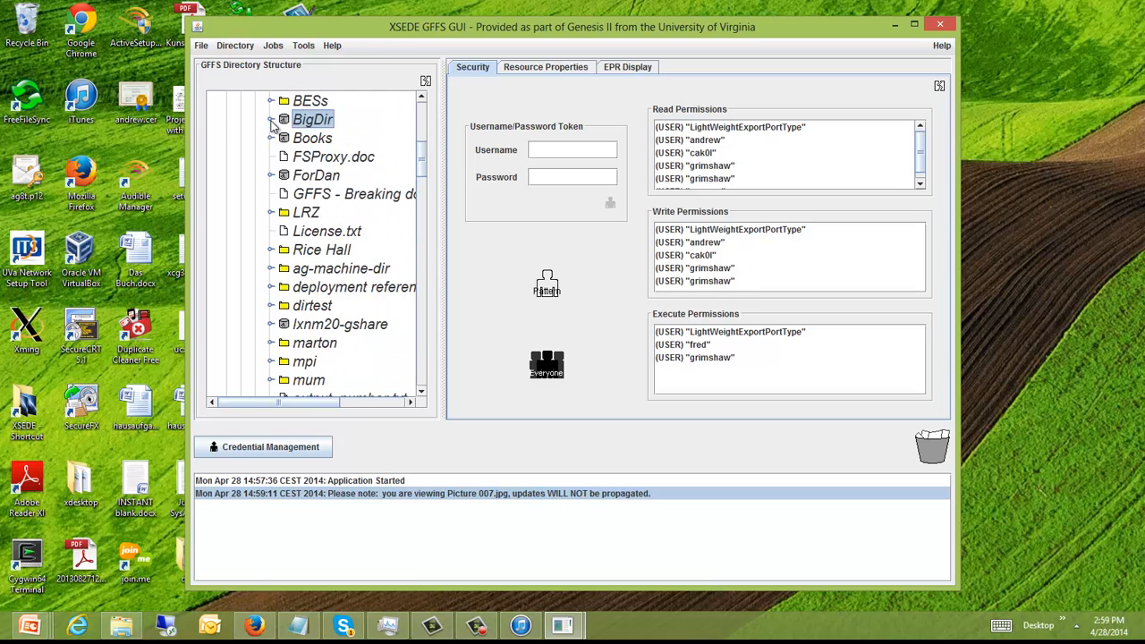
scroll(272, 126, down, 4)
click(289, 105)
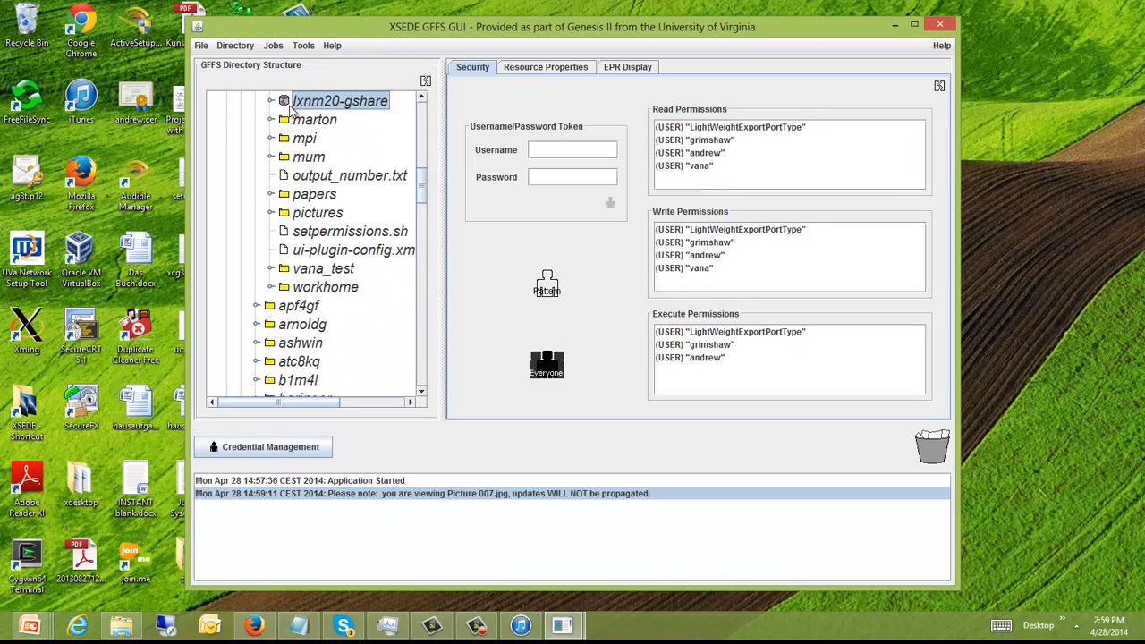
scroll(281, 150, up, 1)
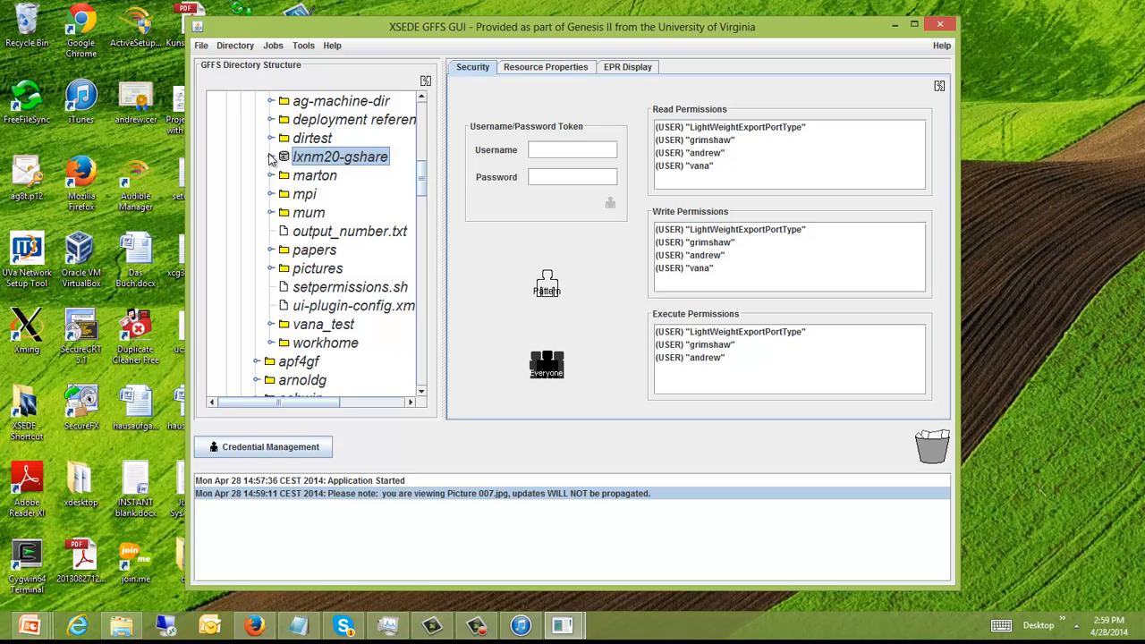
click(271, 157)
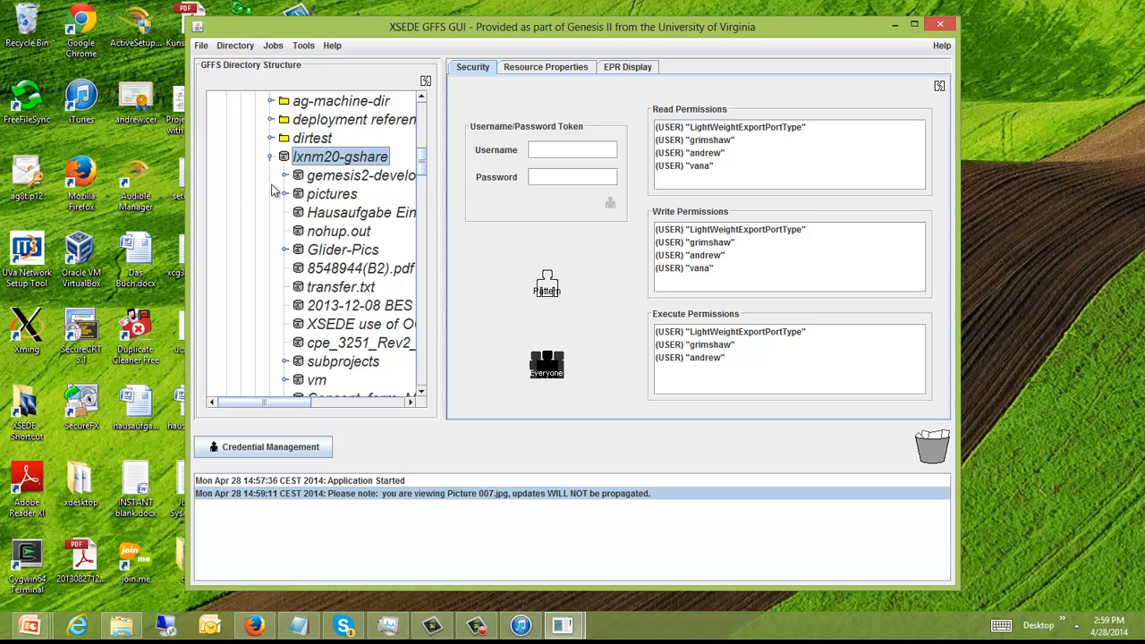
- Open Hausaufgabe Eins.docx from lxnm20-gshare for editing and change the text after "Wow –" in its first line to "isn't this cool!"
click(327, 217)
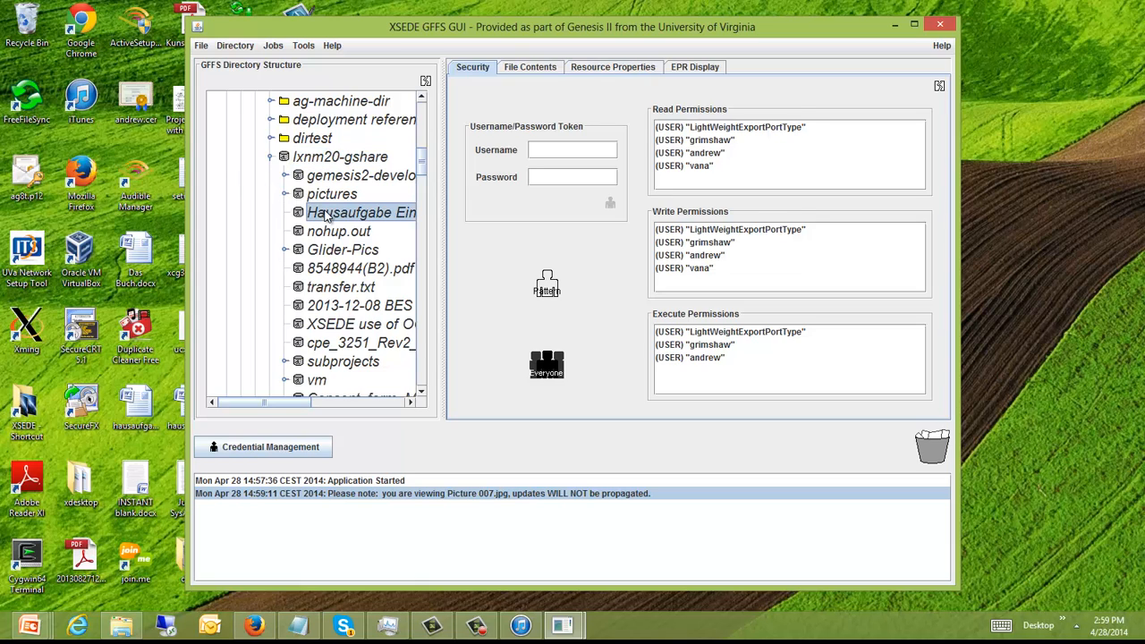
right_click(327, 217)
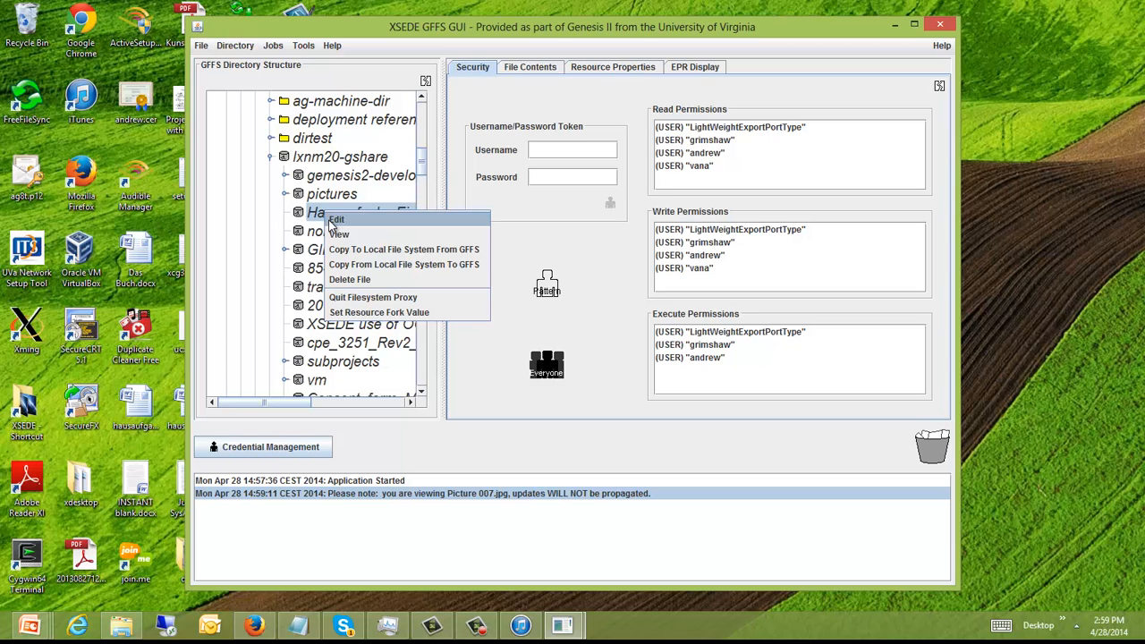
click(337, 222)
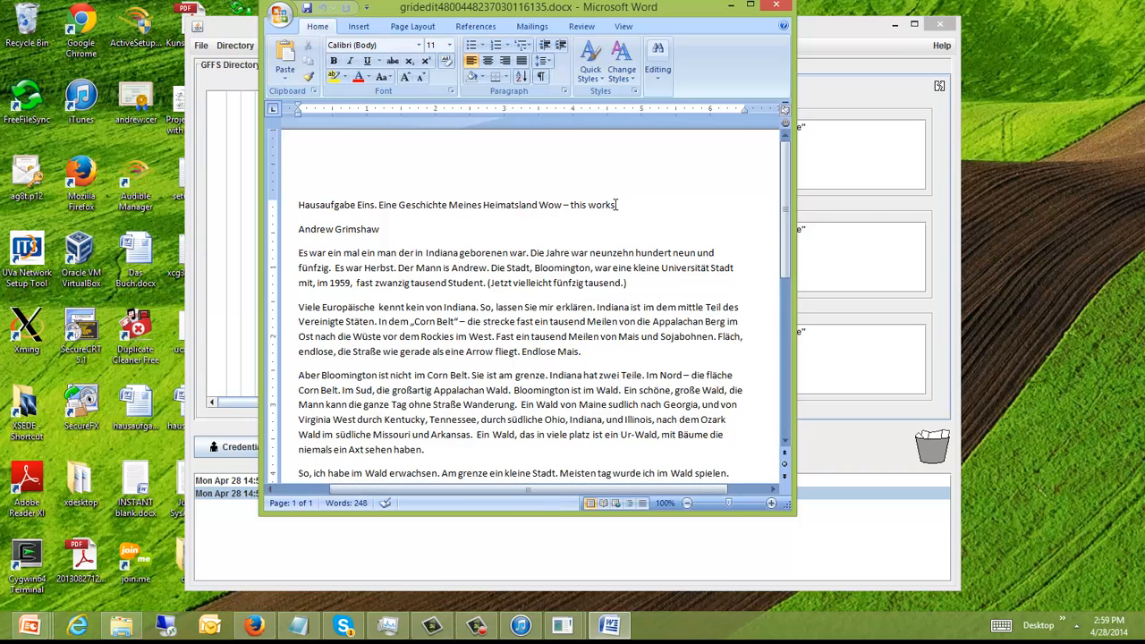
key(BackSpace)
key(BackSpace)
key(BackSpace)
text(isn't)
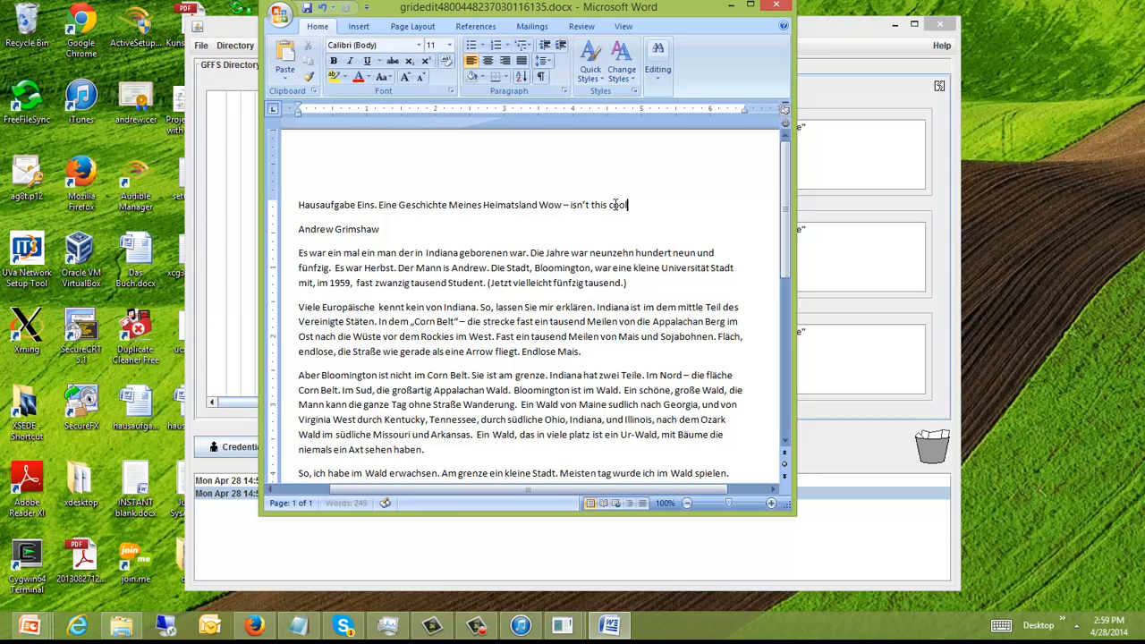
text( this cool!)
- Save the edited document and exit Word
click(306, 8)
click(283, 16)
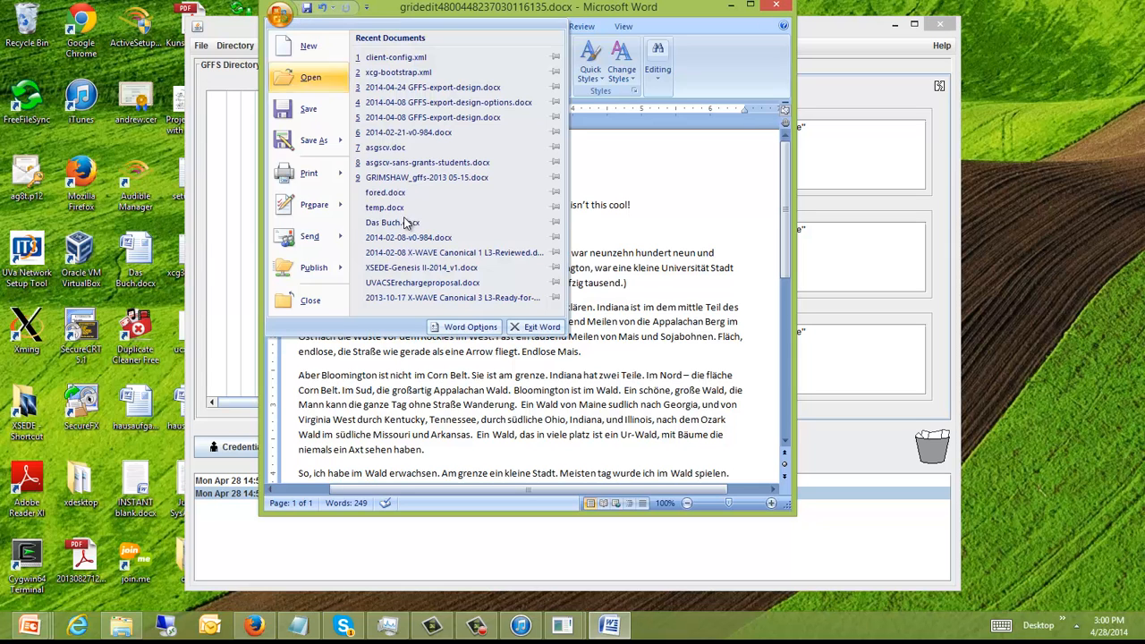
click(546, 326)
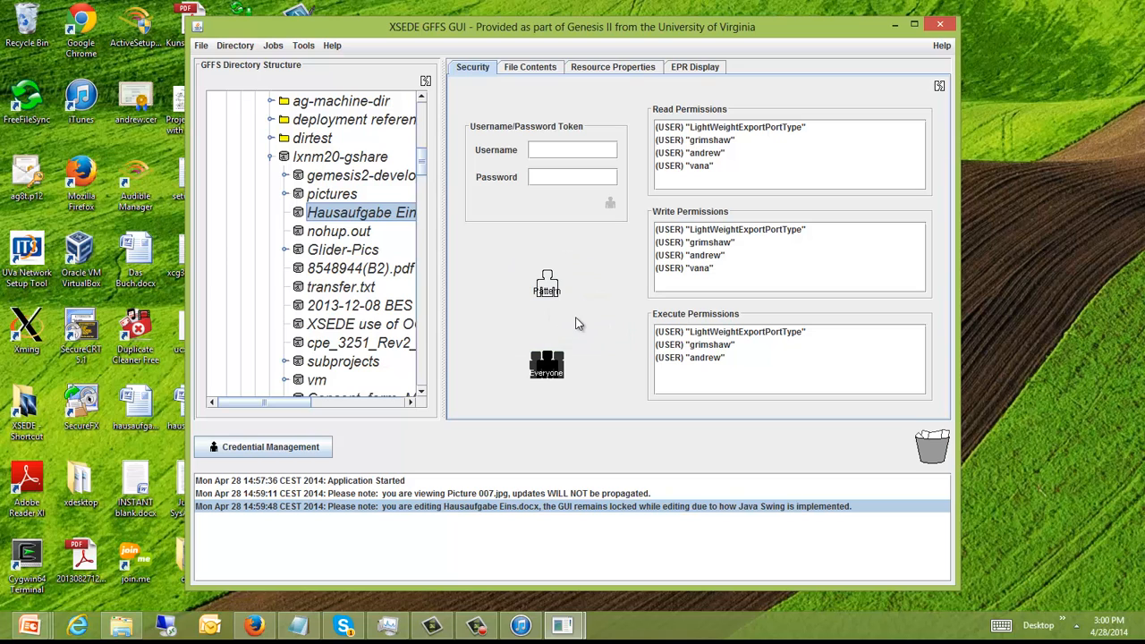
- View Hausaufgabe Eins.docx from the grid again to check its first line, and close it
double_click(353, 219)
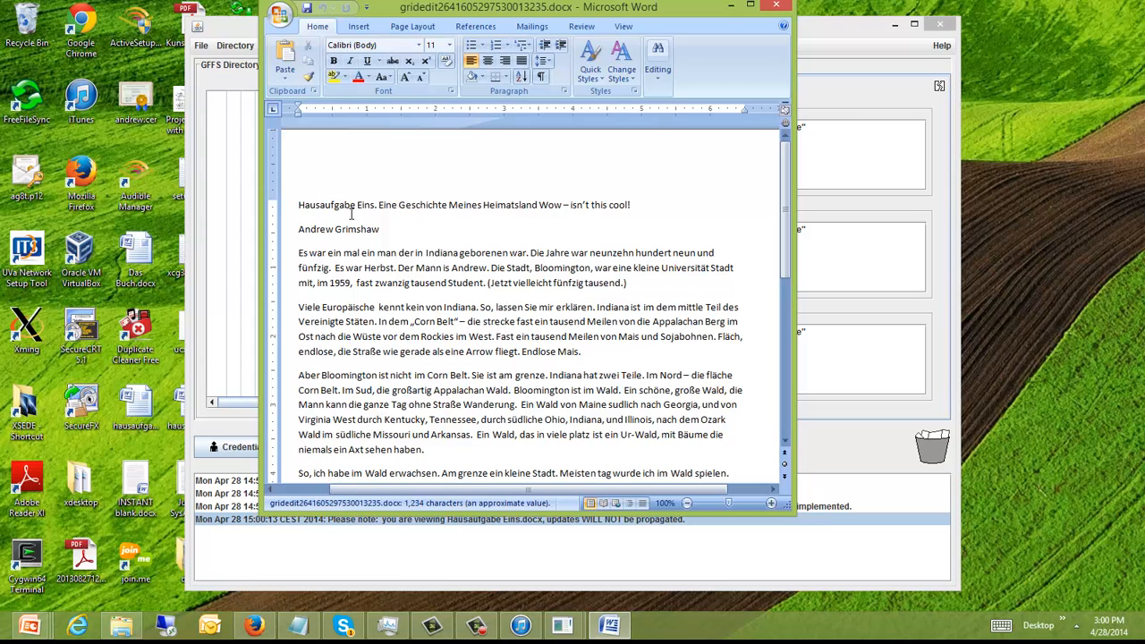
click(775, 5)
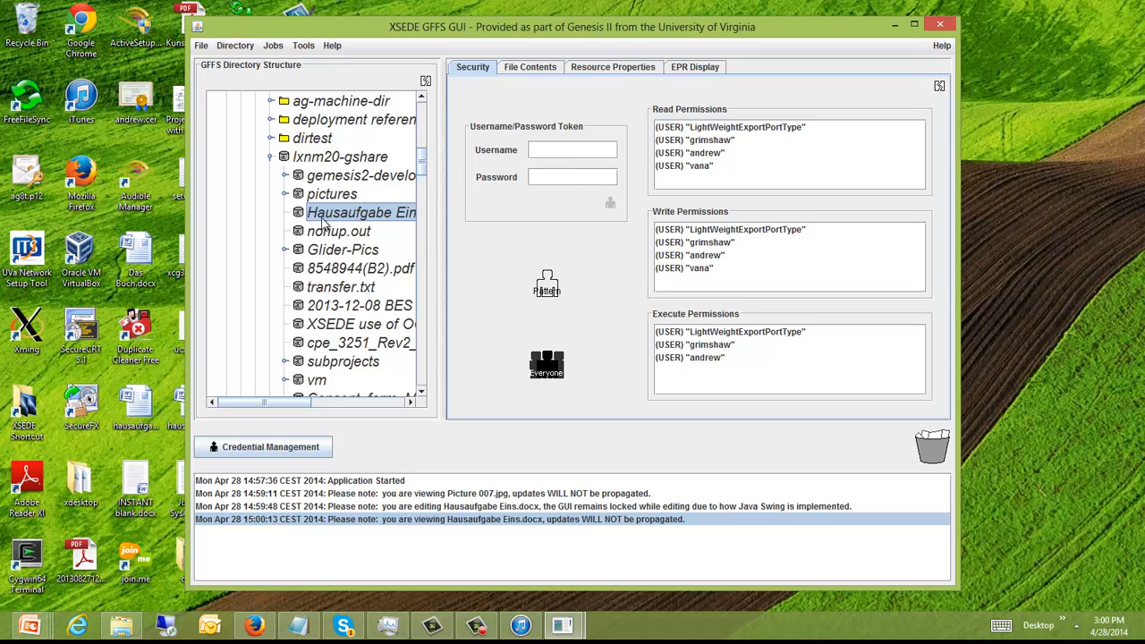
- Move the GFFS window aside and copy Hausaufgabe Eins.docx from lxnm20-gshare to the Windows desktop
drag(369, 26, 688, 25)
click(420, 125)
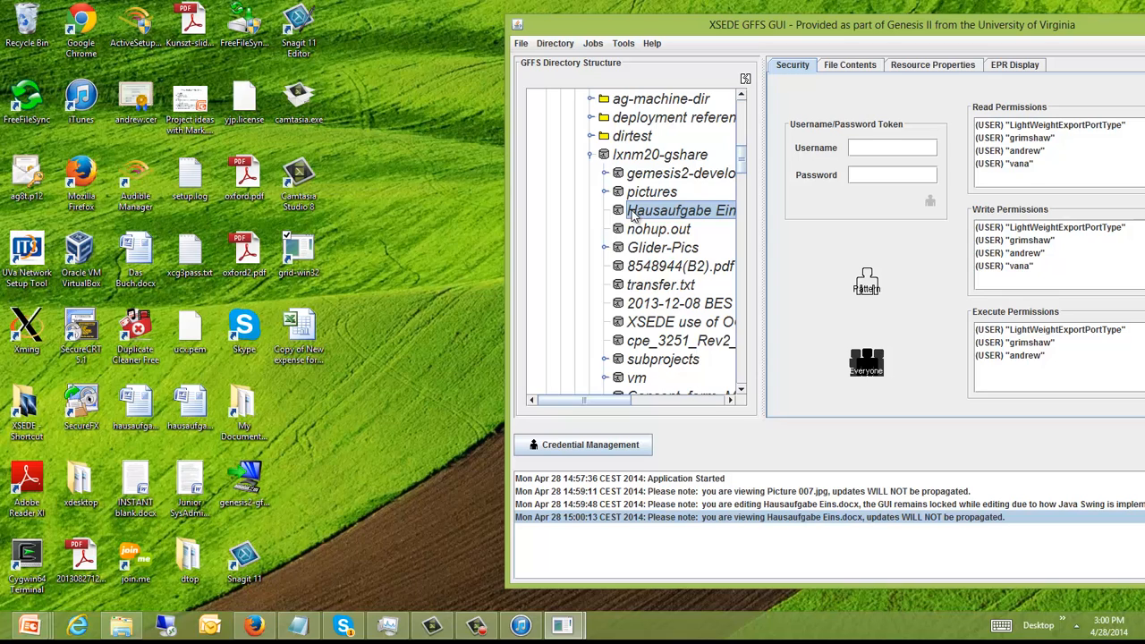
mouse_move(665, 214)
mouse_down()
mouse_move(437, 302)
mouse_move(352, 397)
mouse_up()
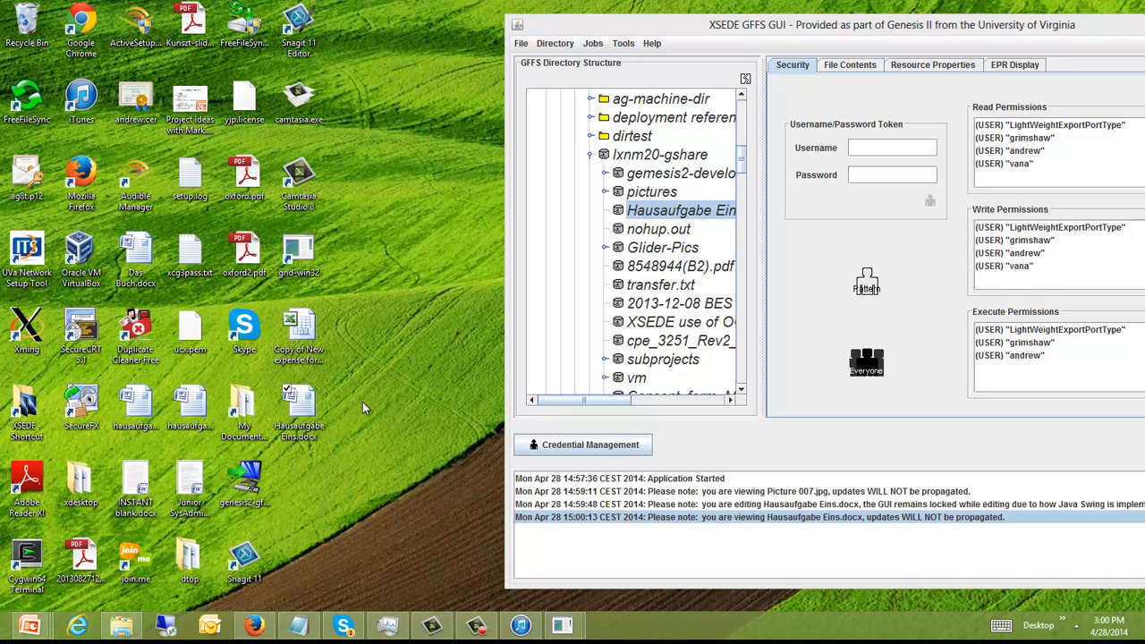
- Open and close the desktop copy of Hausaufgabe Eins.docx, and discard that copy in the Recycle Bin
double_click(299, 407)
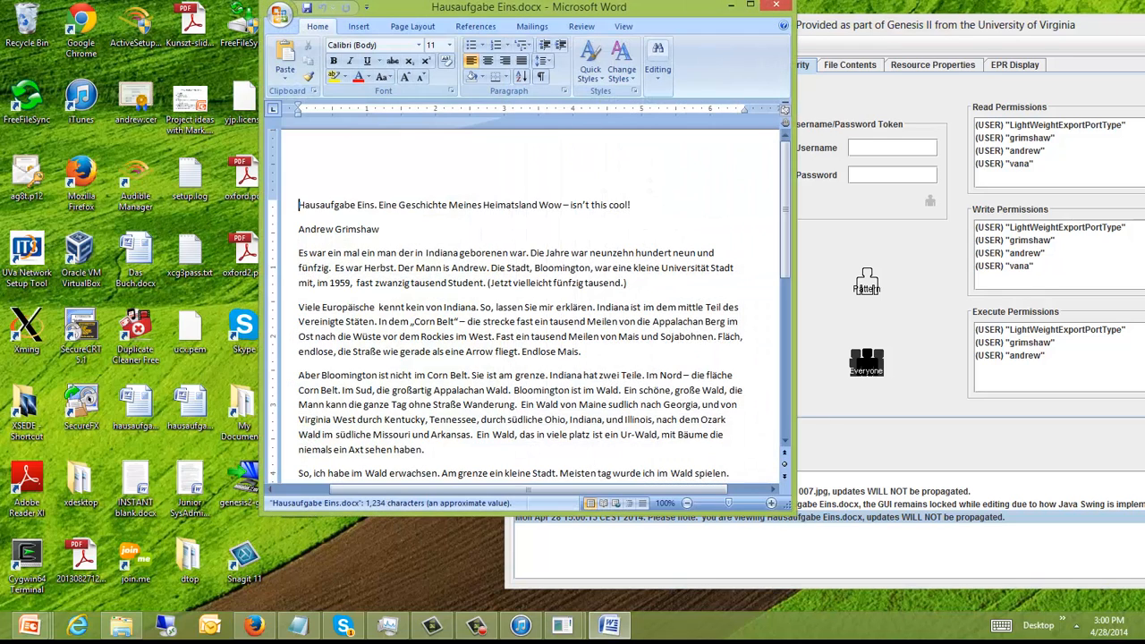
click(775, 5)
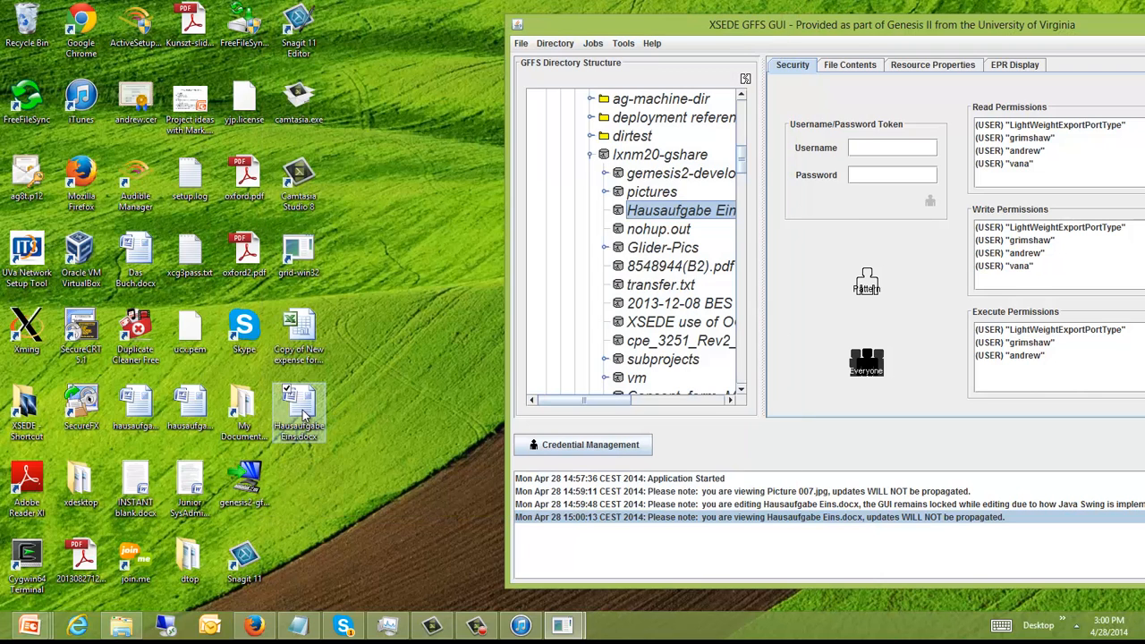
drag(303, 412, 27, 37)
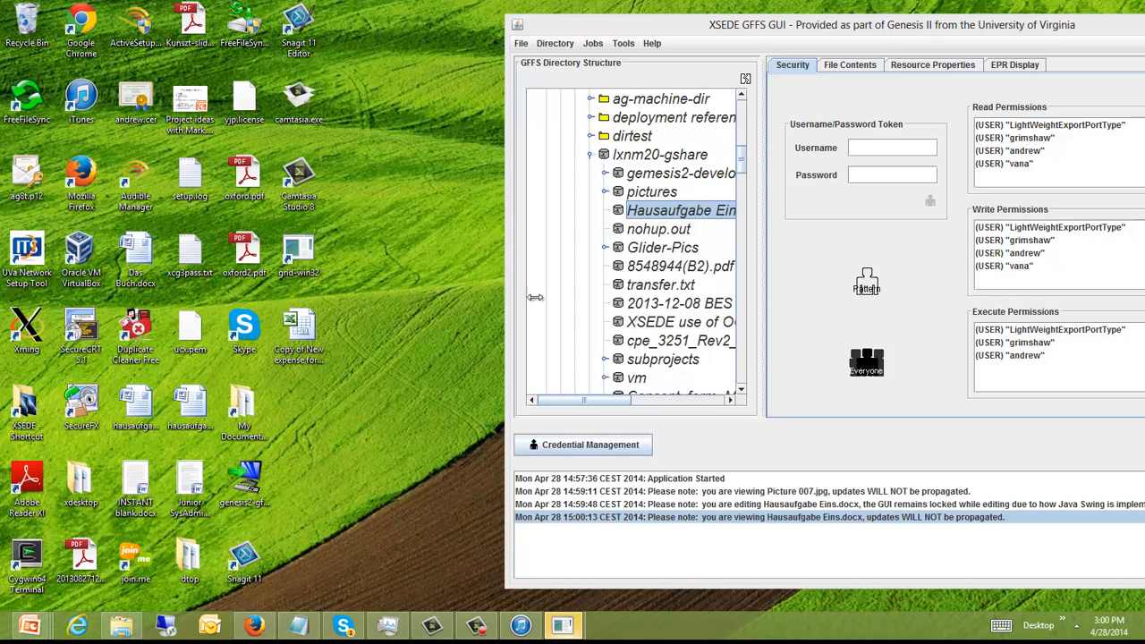
- Copy the dtop folder from the desktop into lxnm20-gshare and expand it there to look through its files
drag(189, 559, 629, 303)
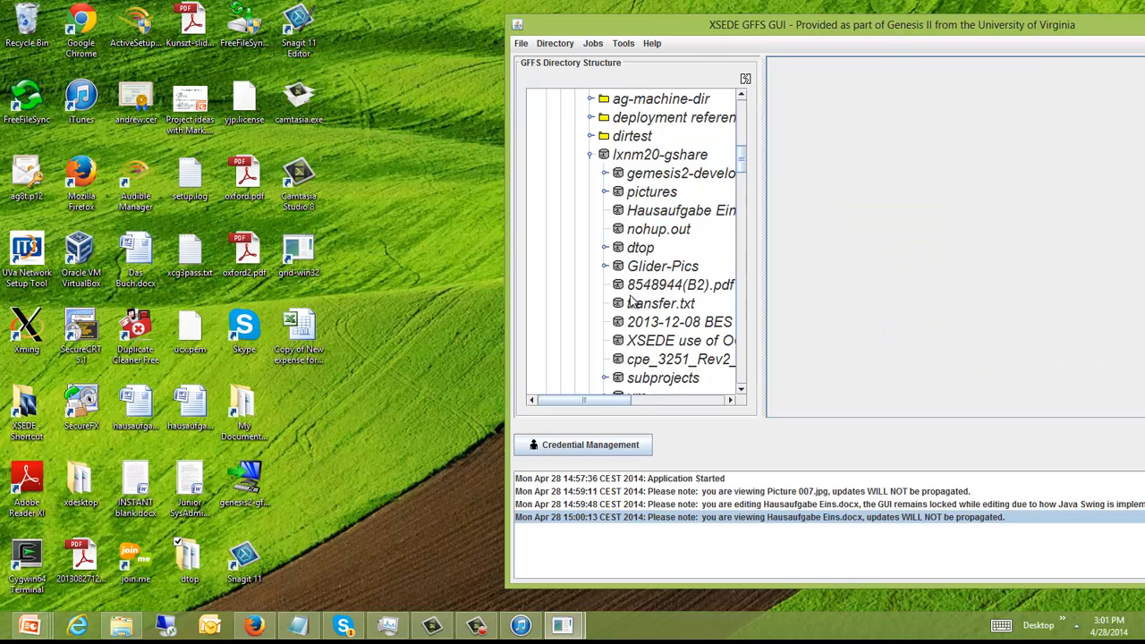
click(624, 251)
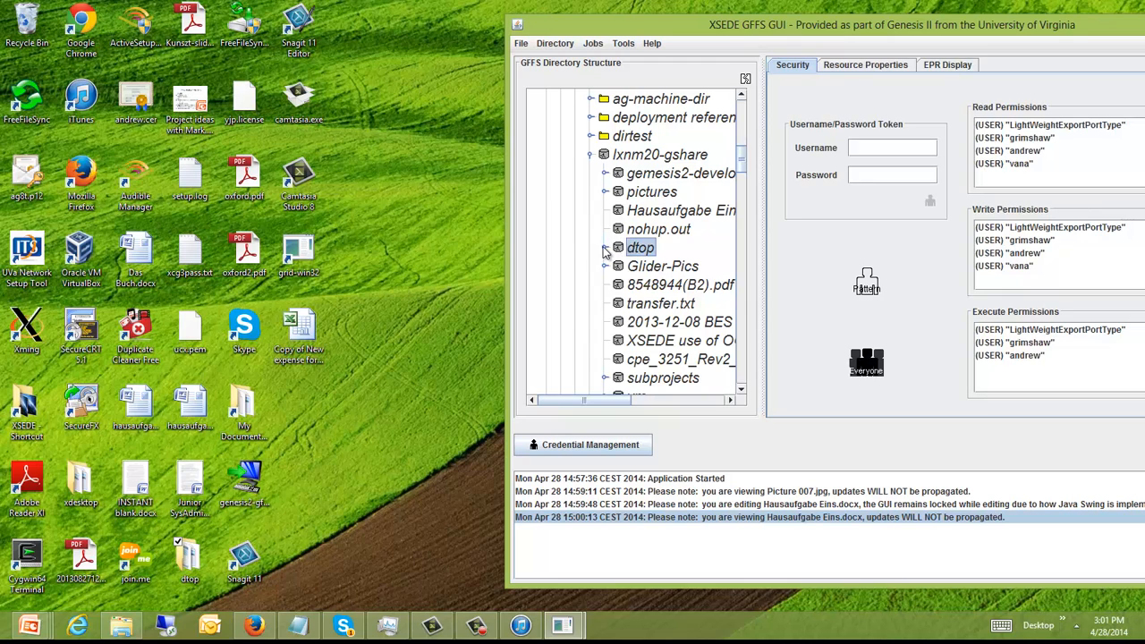
click(606, 249)
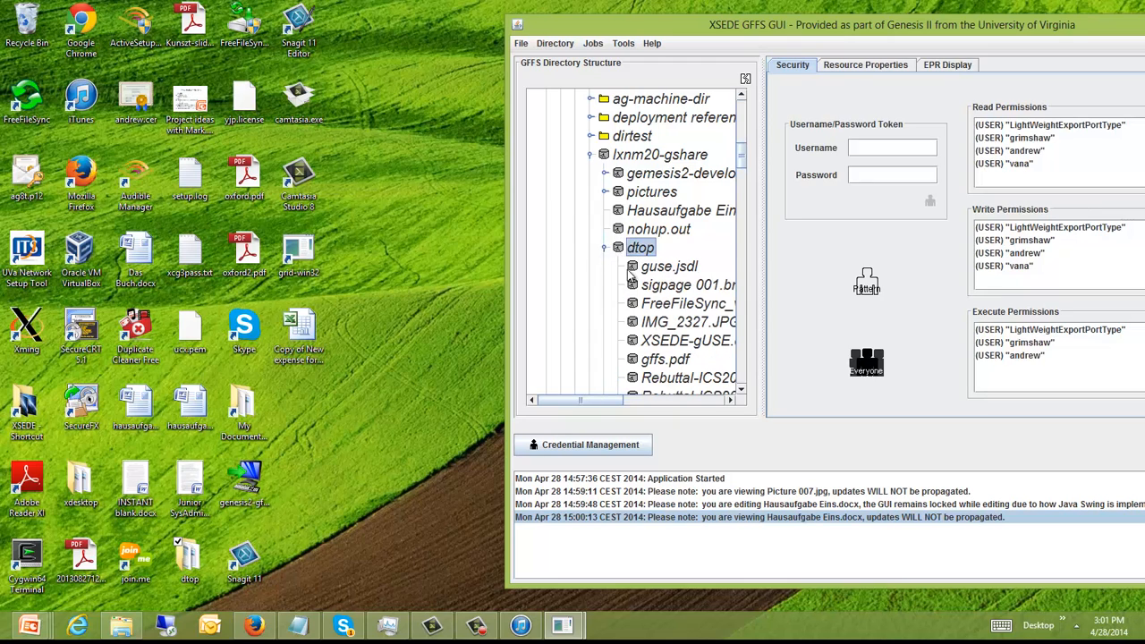
scroll(638, 298, down, 2)
scroll(638, 299, up, 1)
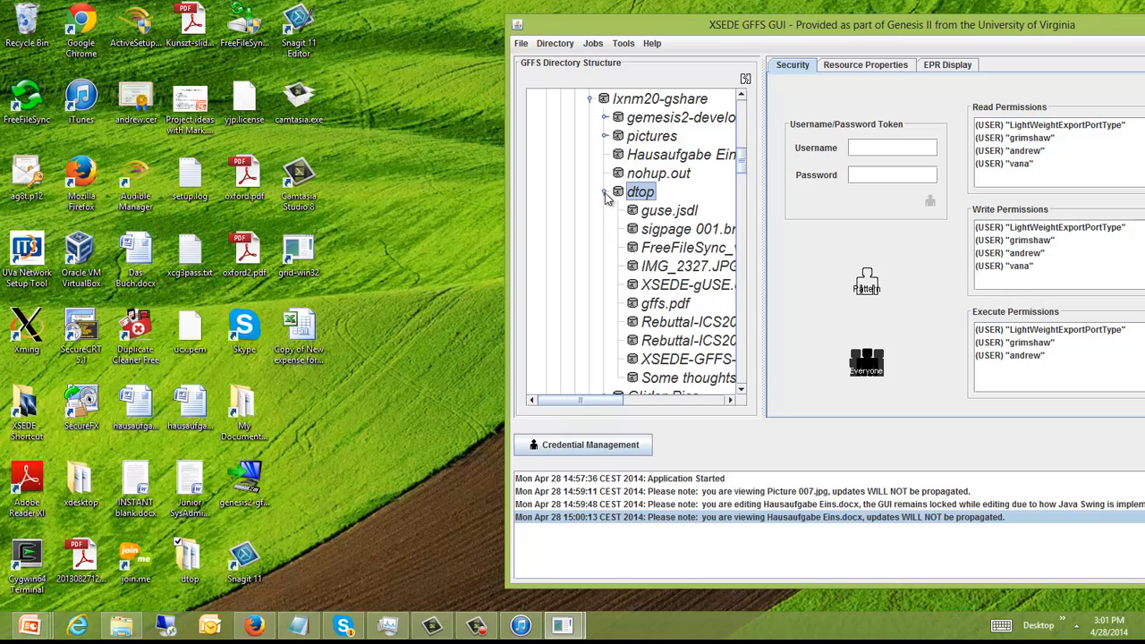
- Collapse the dtop directory in lxnm20-gshare and delete it recursively
click(605, 192)
right_click(625, 196)
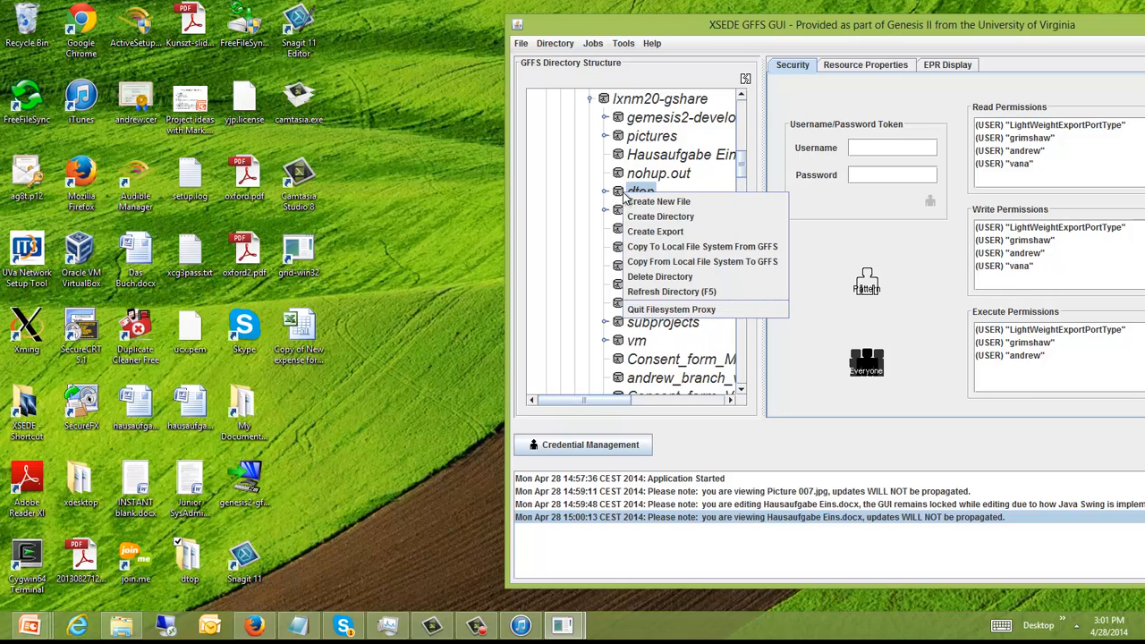
click(660, 277)
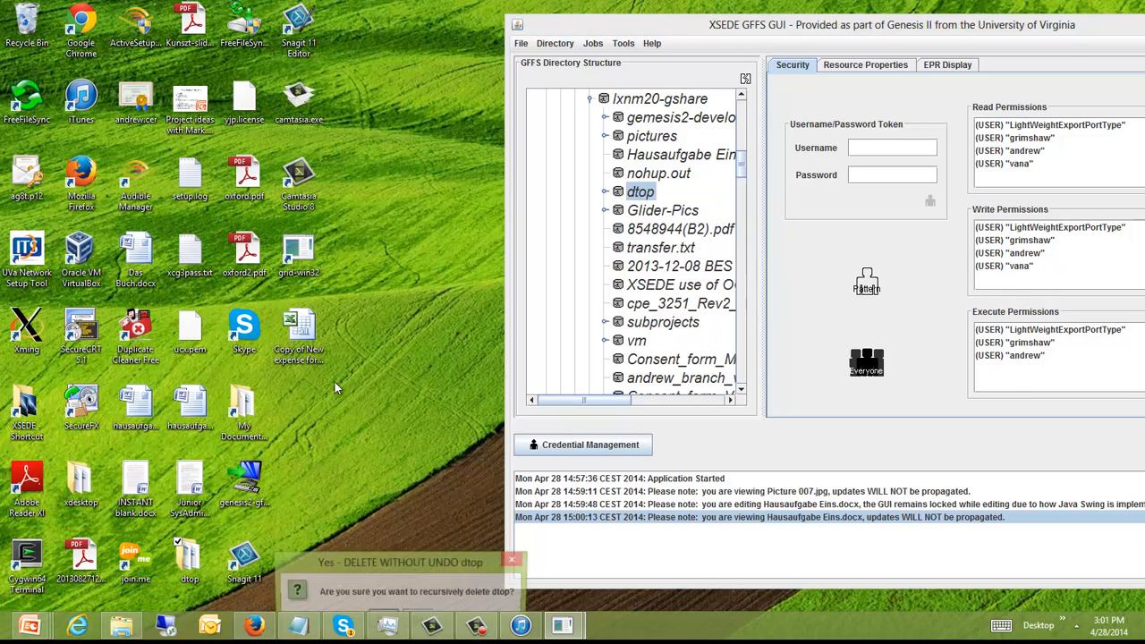
drag(381, 528, 476, 308)
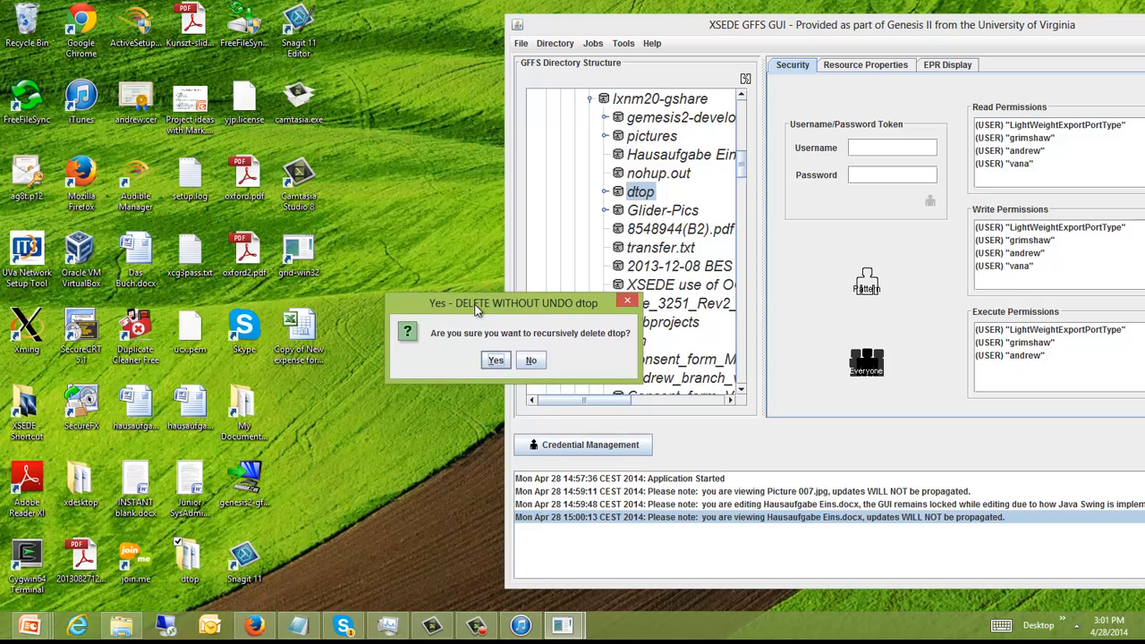
click(492, 361)
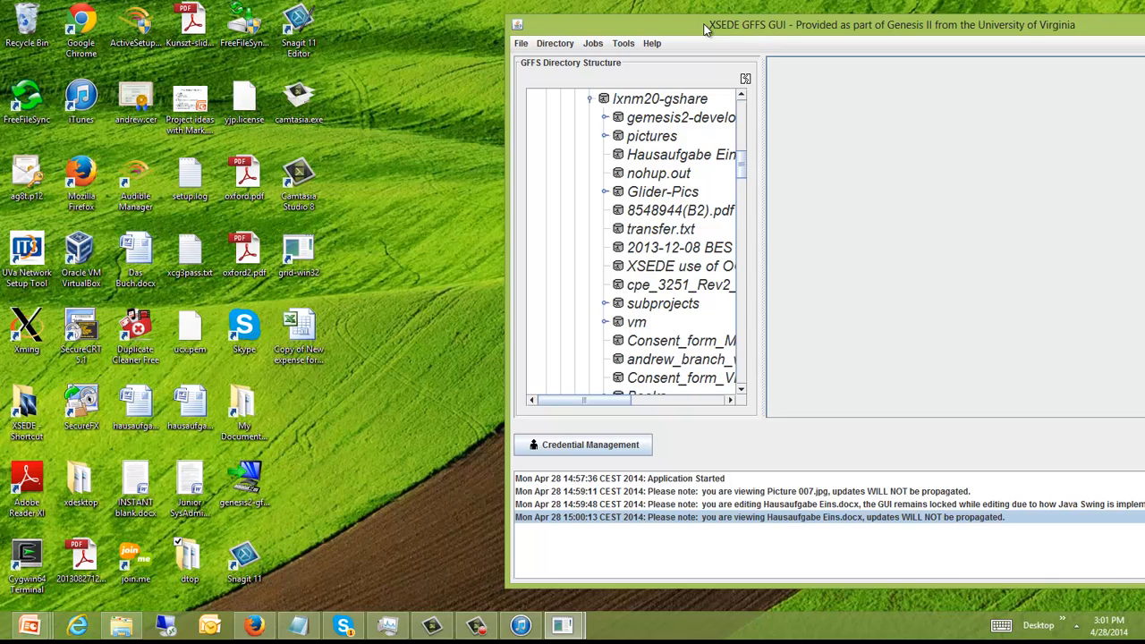
- Copy the Glider-Pics directory from GFFS to the local file system as glider-pics on the Desktop
drag(702, 30, 571, 33)
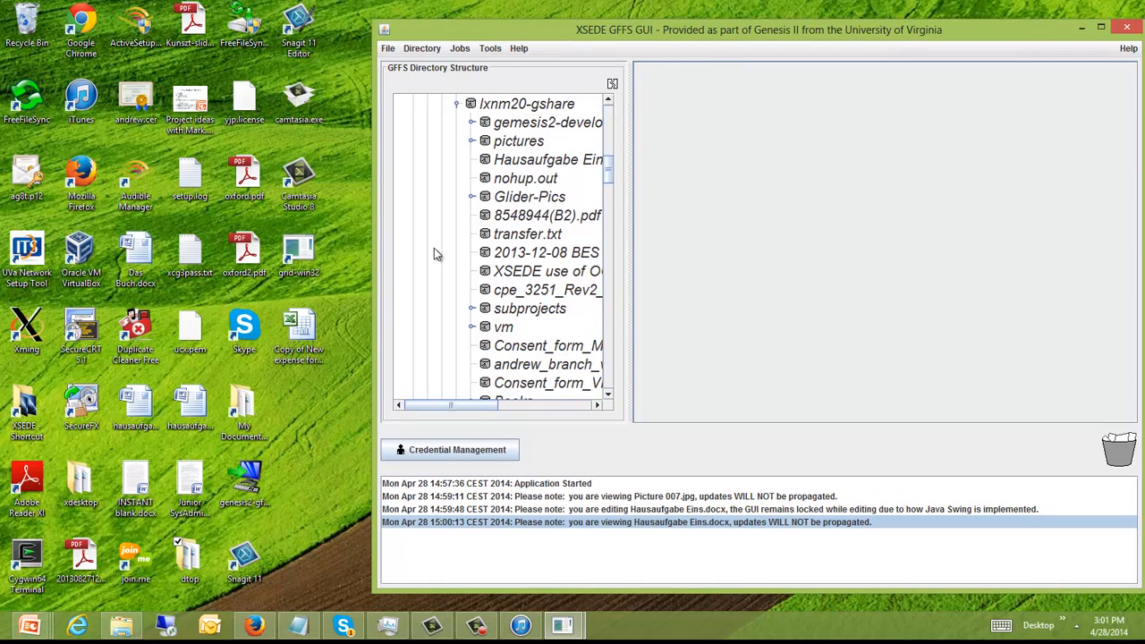
click(531, 199)
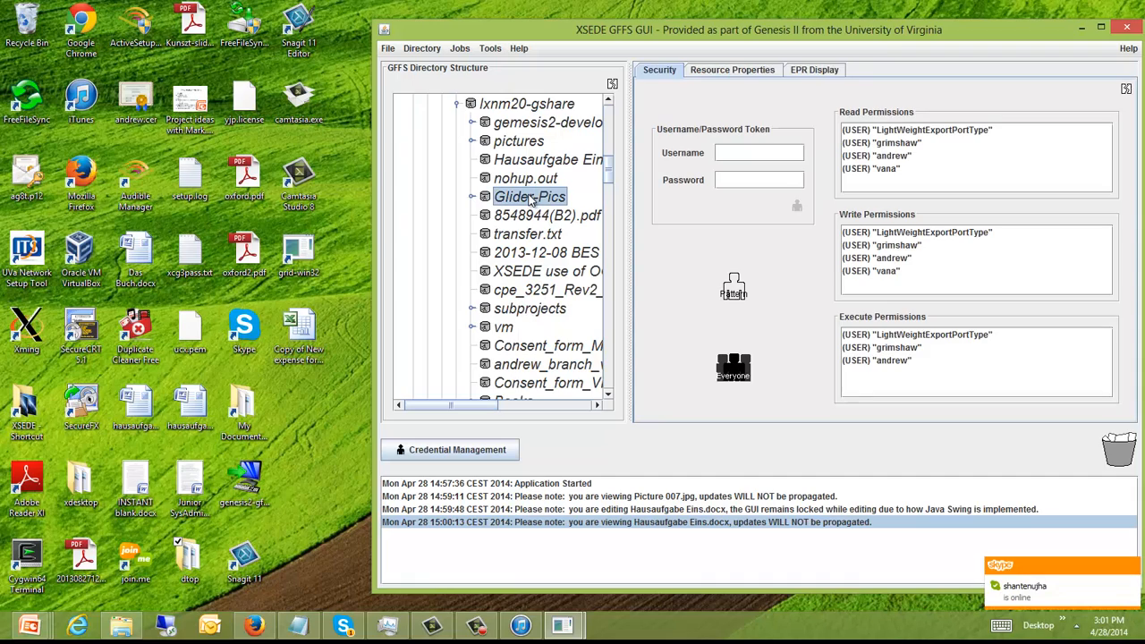
right_click(531, 198)
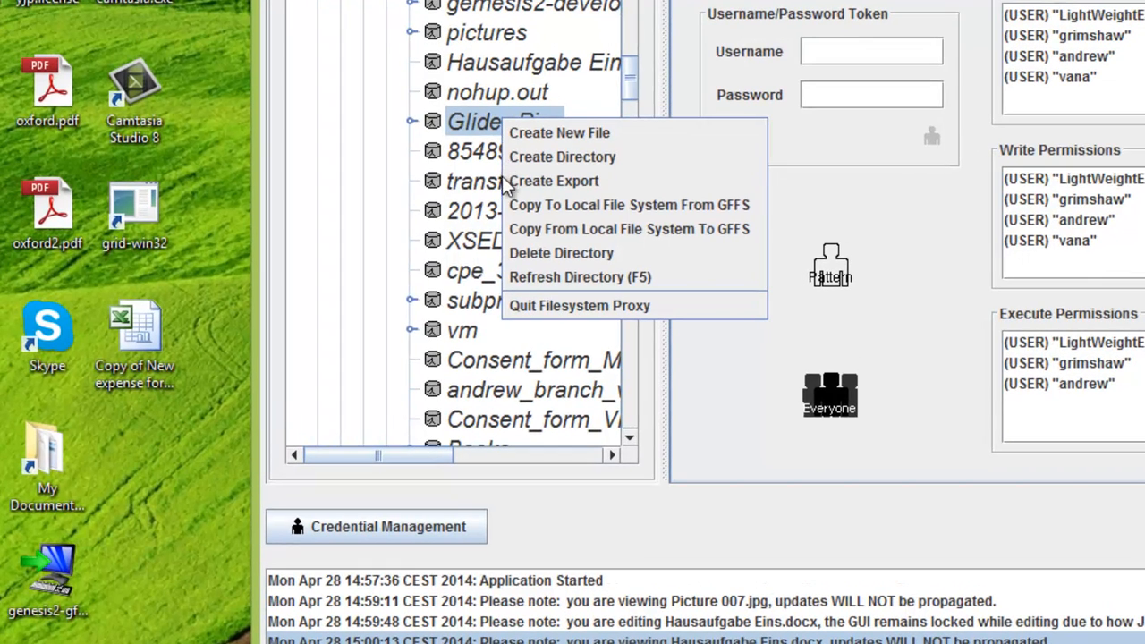
click(510, 206)
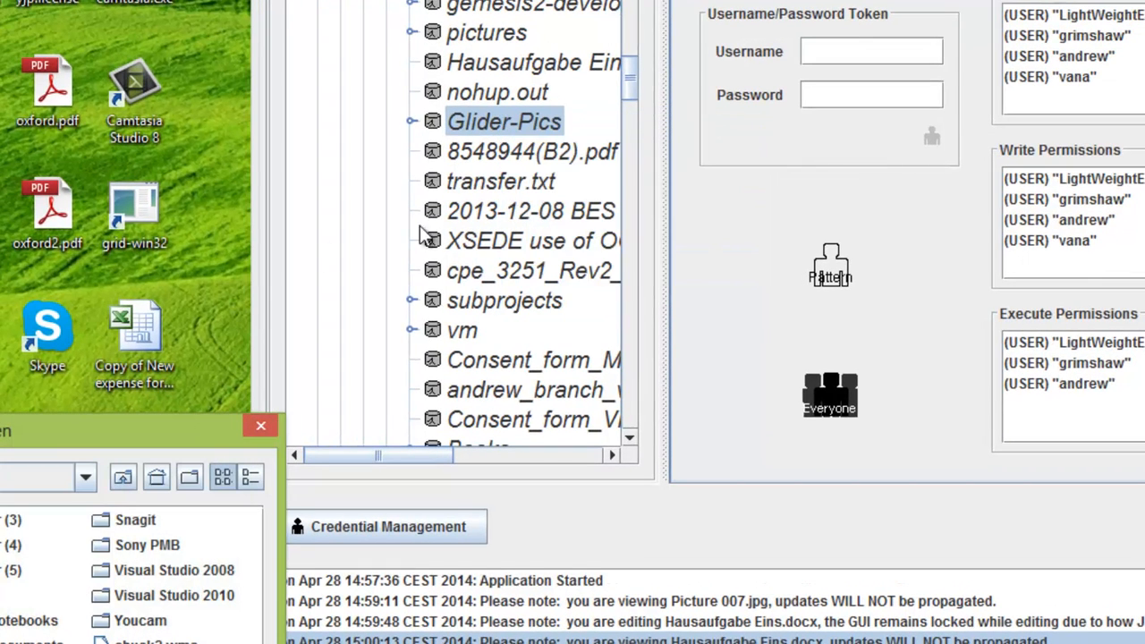
drag(54, 445, 417, 169)
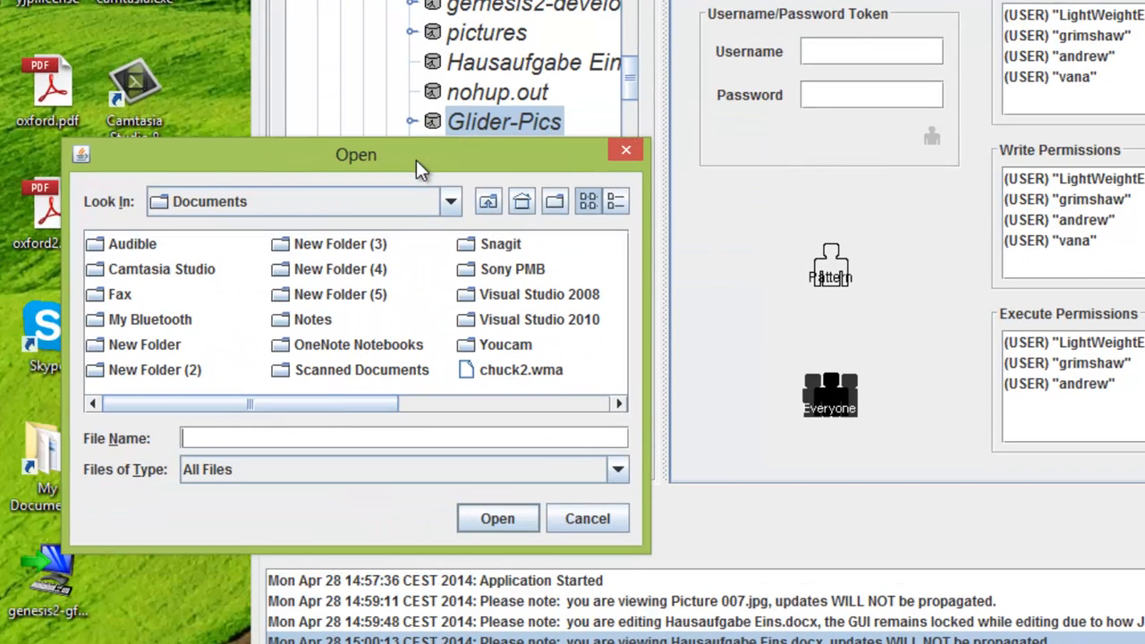
click(522, 204)
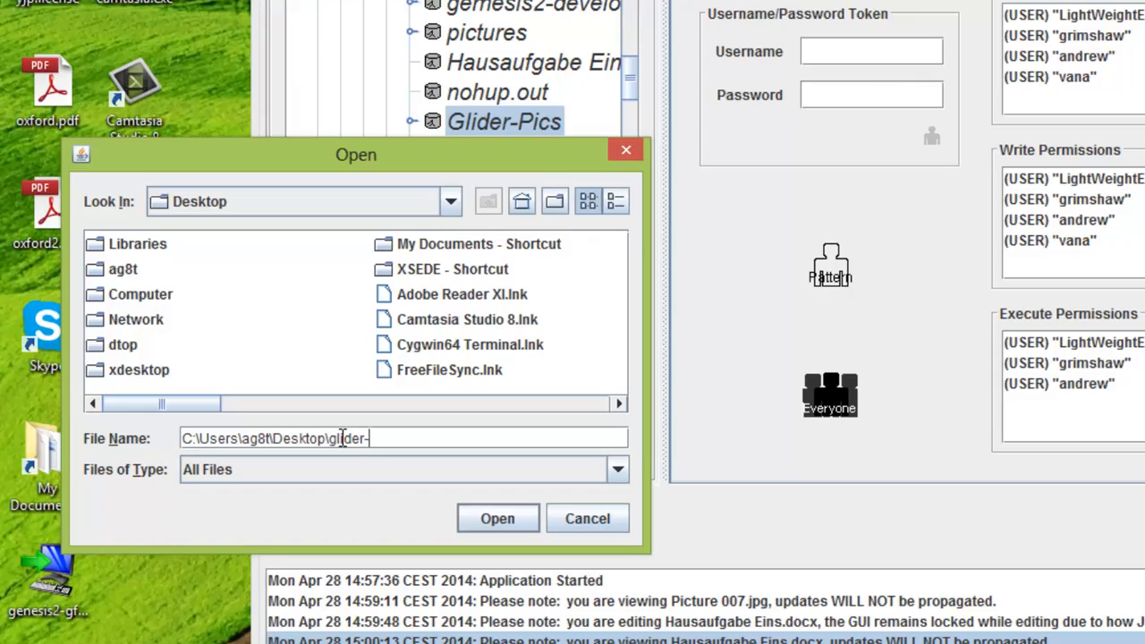
click(497, 518)
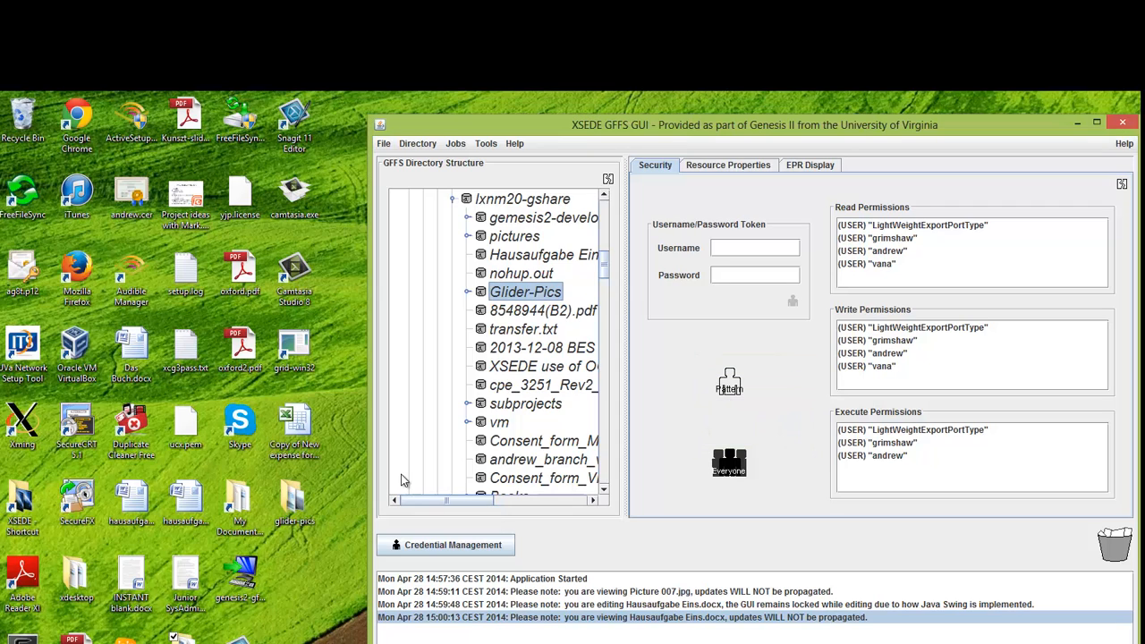
- Open the glider-pics folder on the desktop to check the copied pictures, and close it
double_click(296, 503)
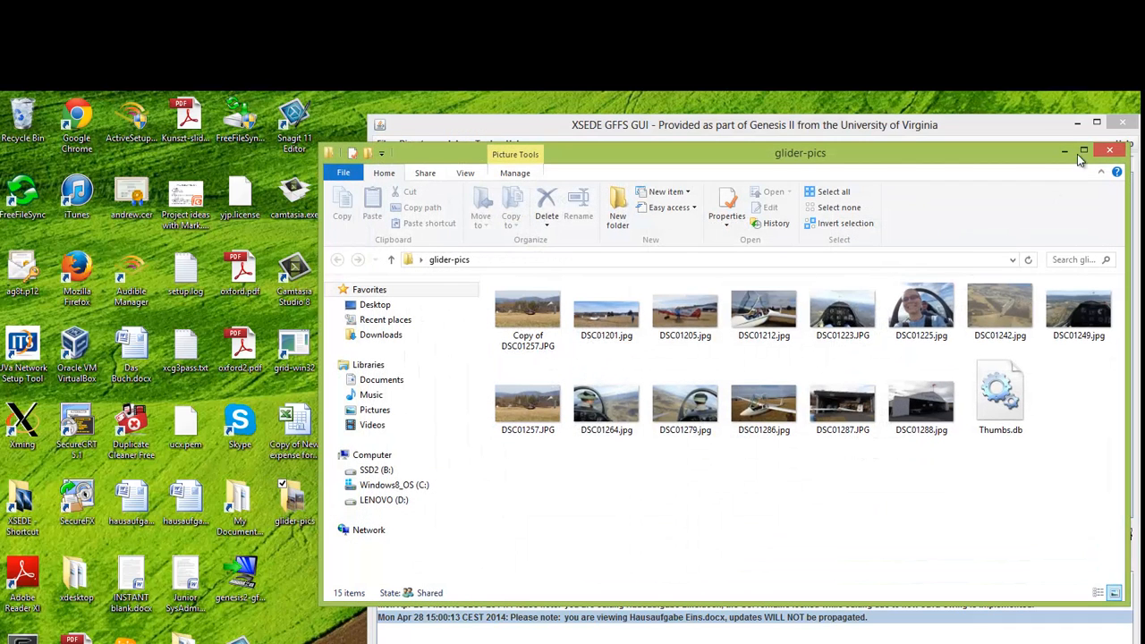
click(1108, 151)
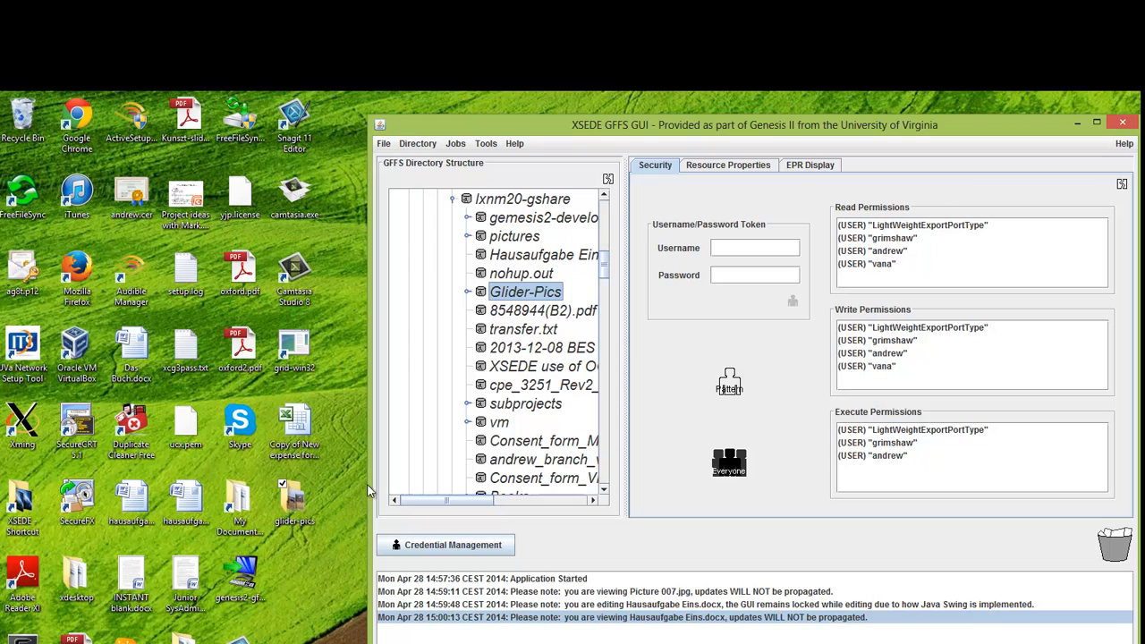
- Move the glider-pics folder from the desktop to the Recycle Bin and copy the local dtop folder into lxnm20-gshare
drag(299, 504, 21, 120)
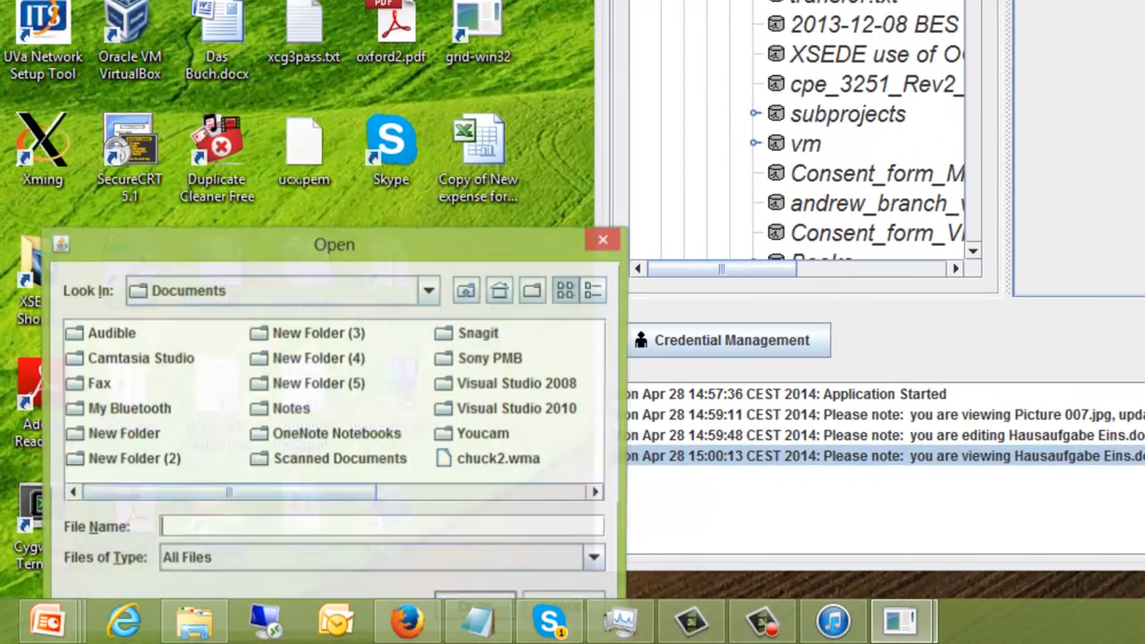
click(500, 291)
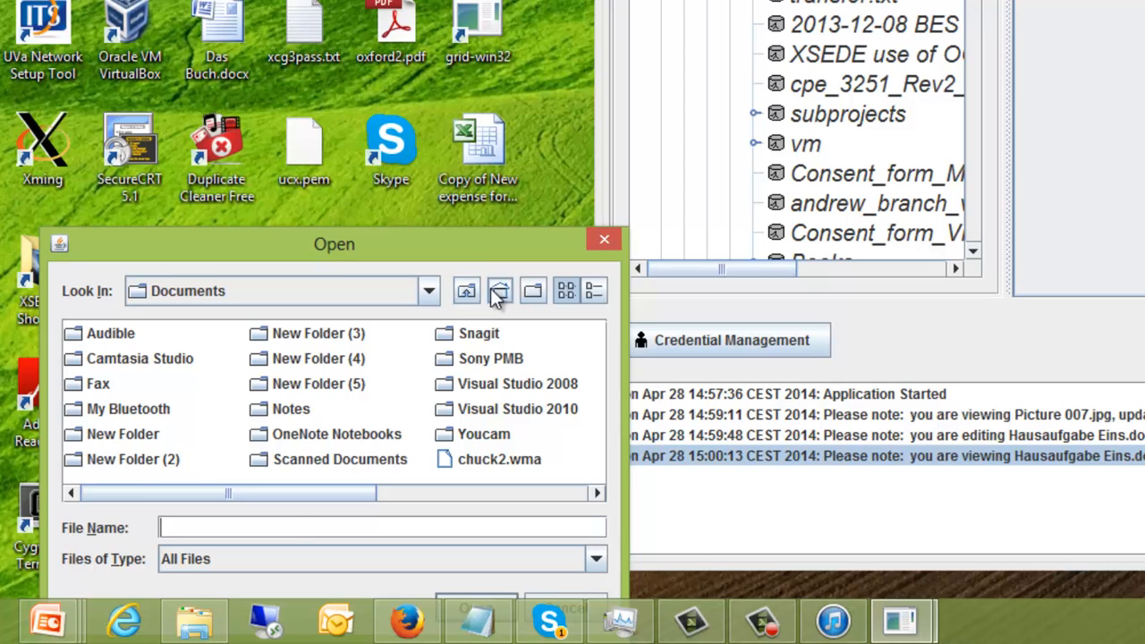
drag(445, 251, 513, 0)
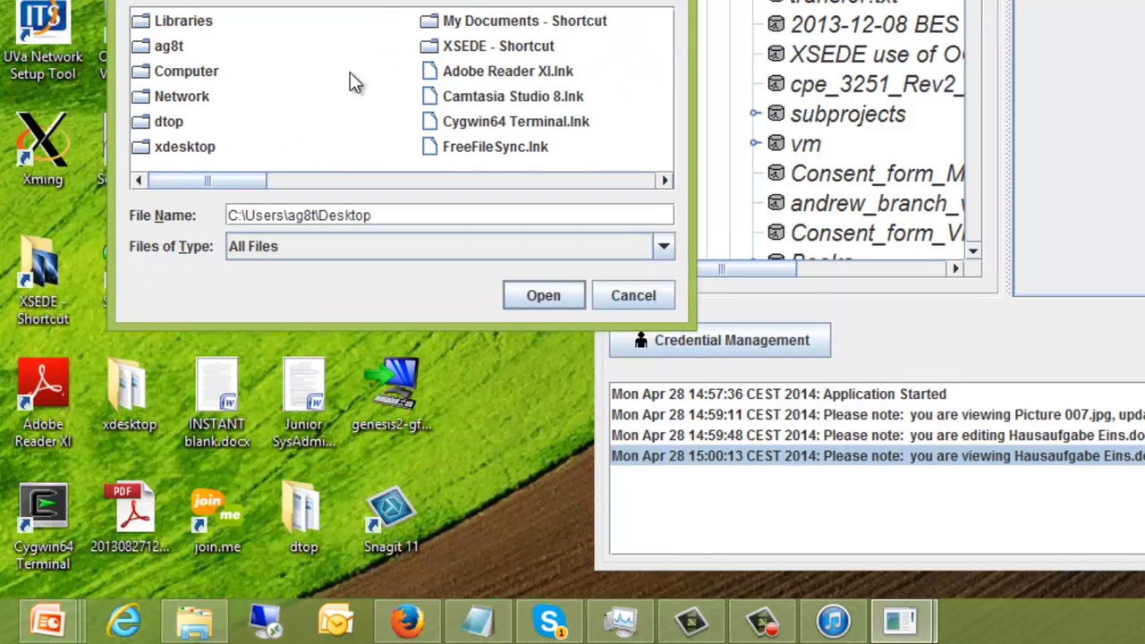
click(171, 122)
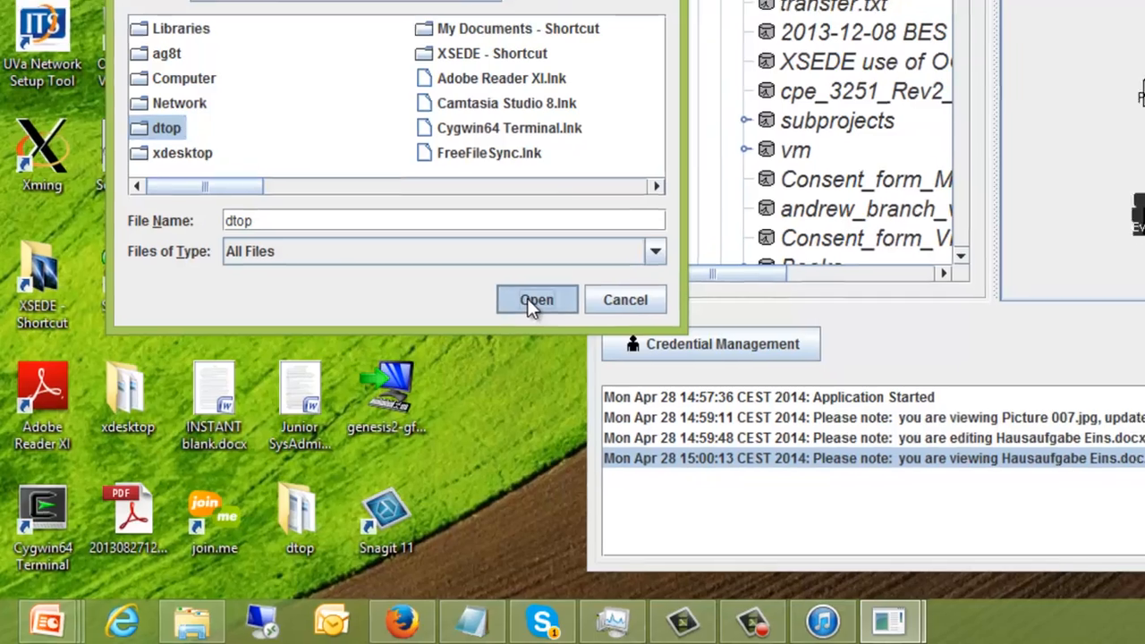
click(529, 297)
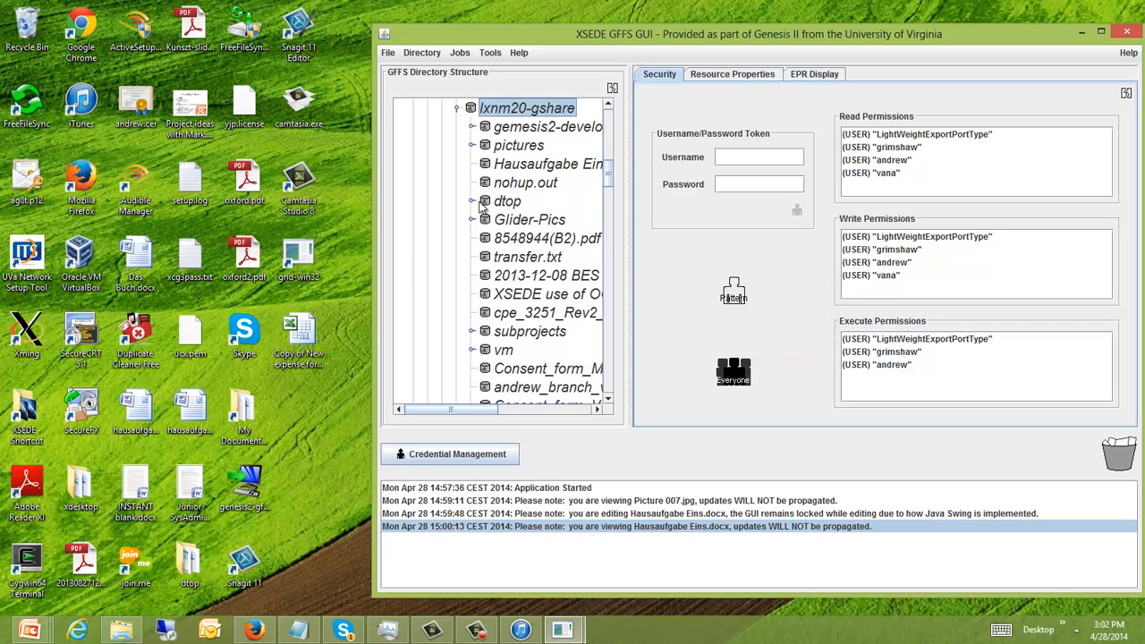
- Delete the dtop directory in lxnm20-gshare recursively
click(488, 203)
click(472, 201)
click(473, 201)
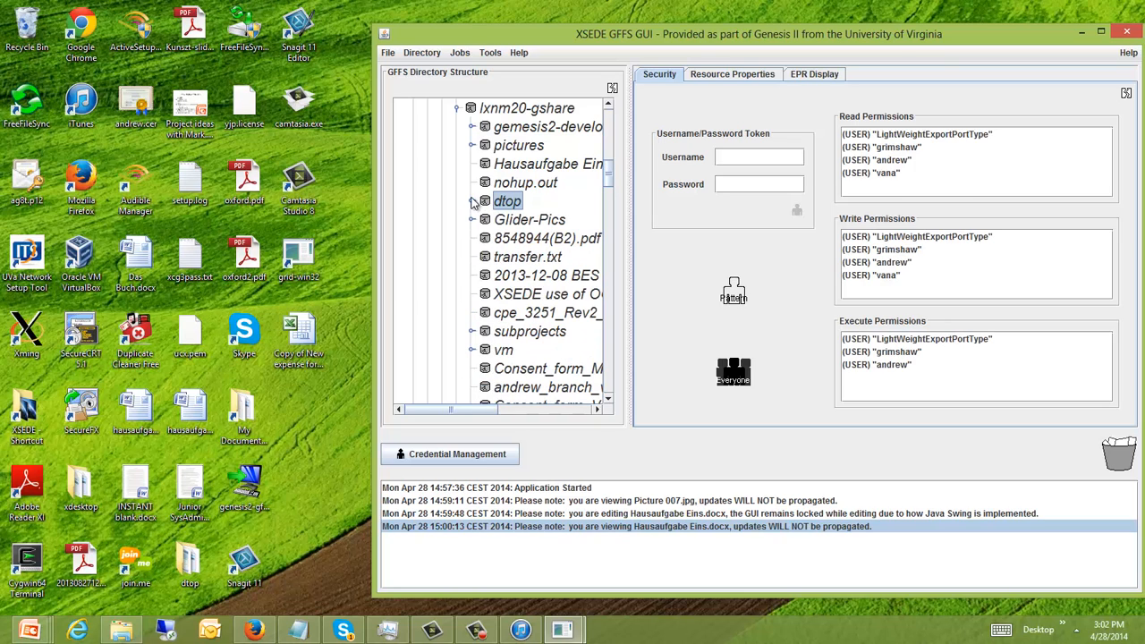
right_click(506, 202)
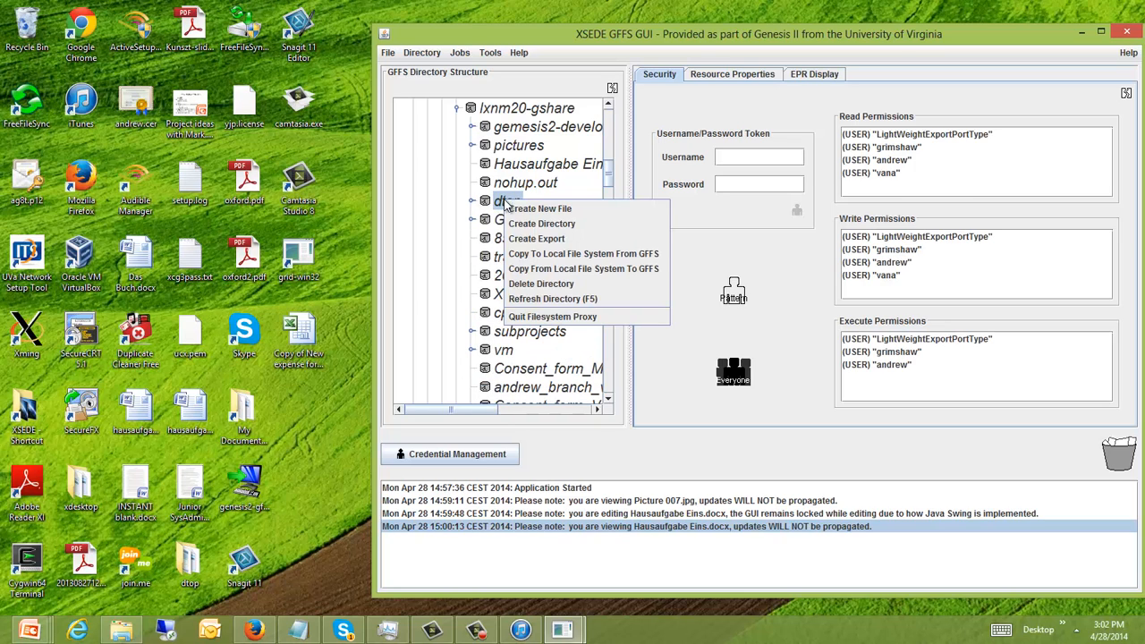
click(527, 287)
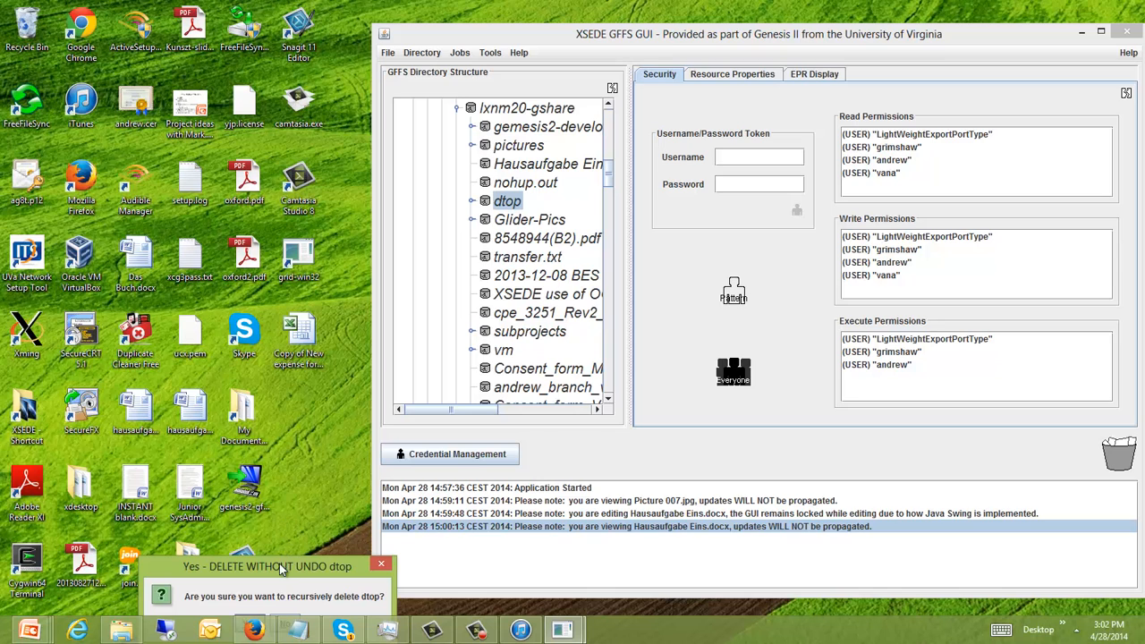
click(476, 314)
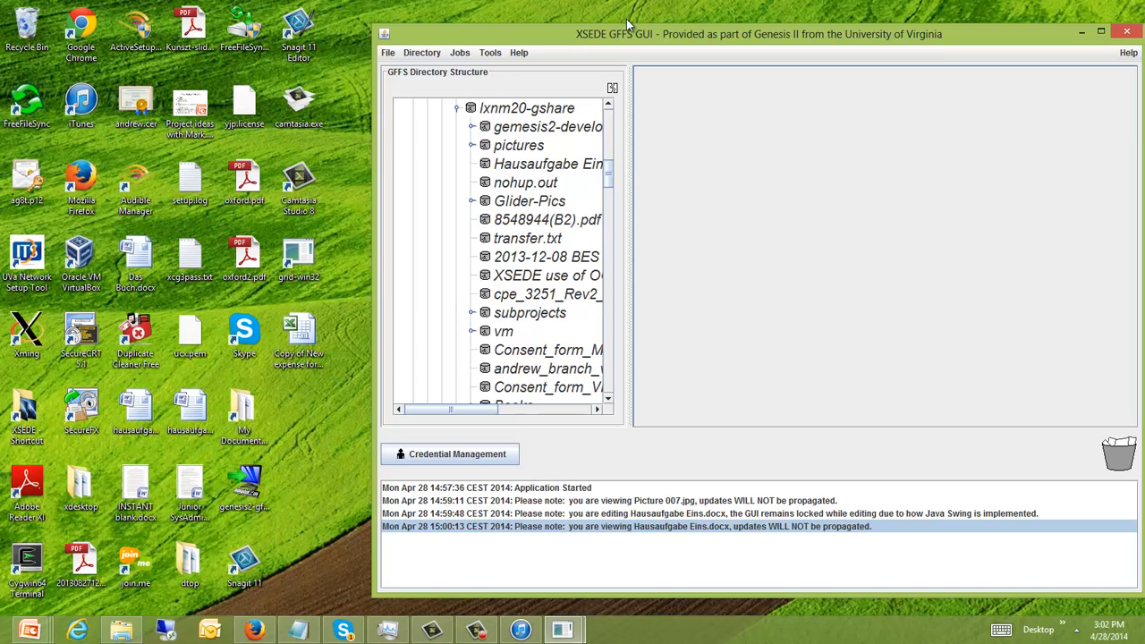
- Shift the GFFS window slightly up on the desktop and collapse the lxnm20-gshare directory in the tree
drag(628, 29, 592, 15)
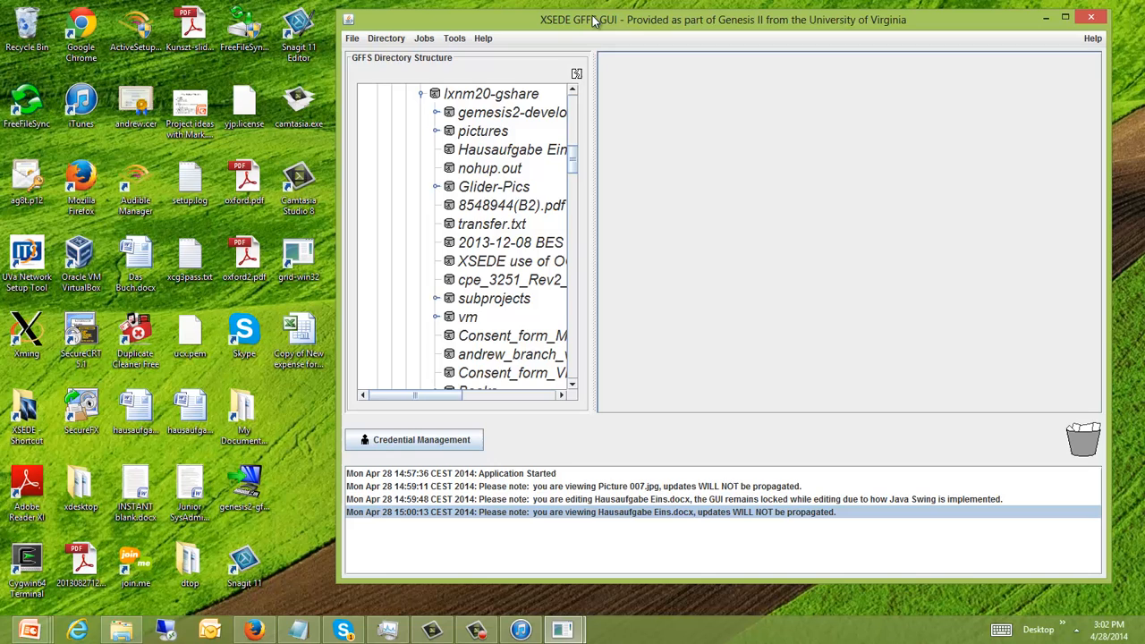
click(573, 112)
scroll(442, 284, down, 3)
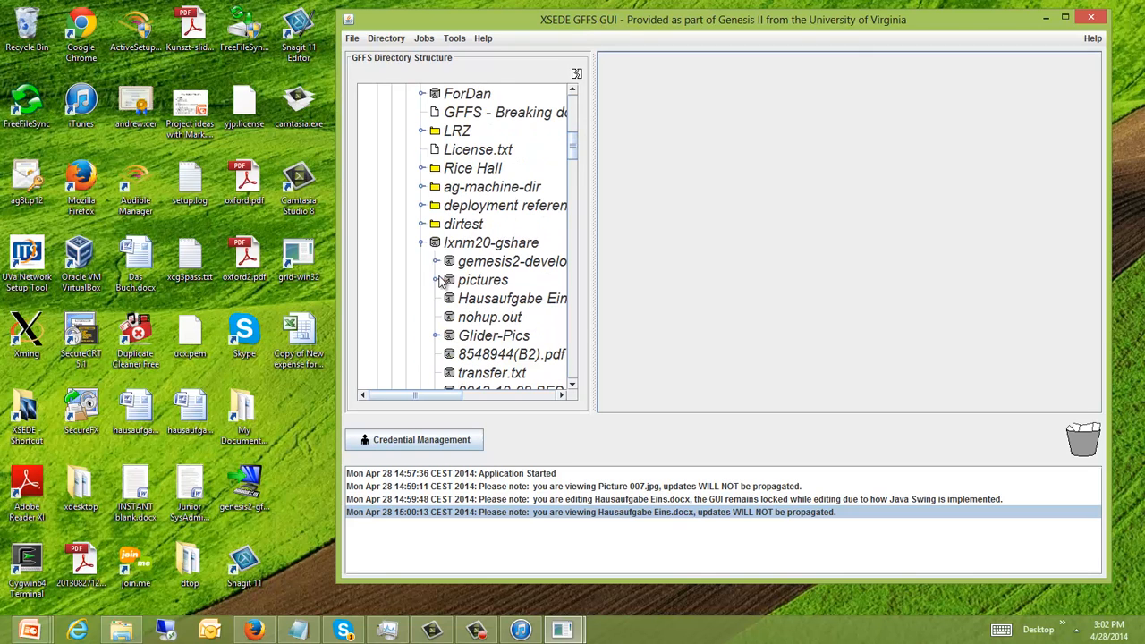
click(419, 247)
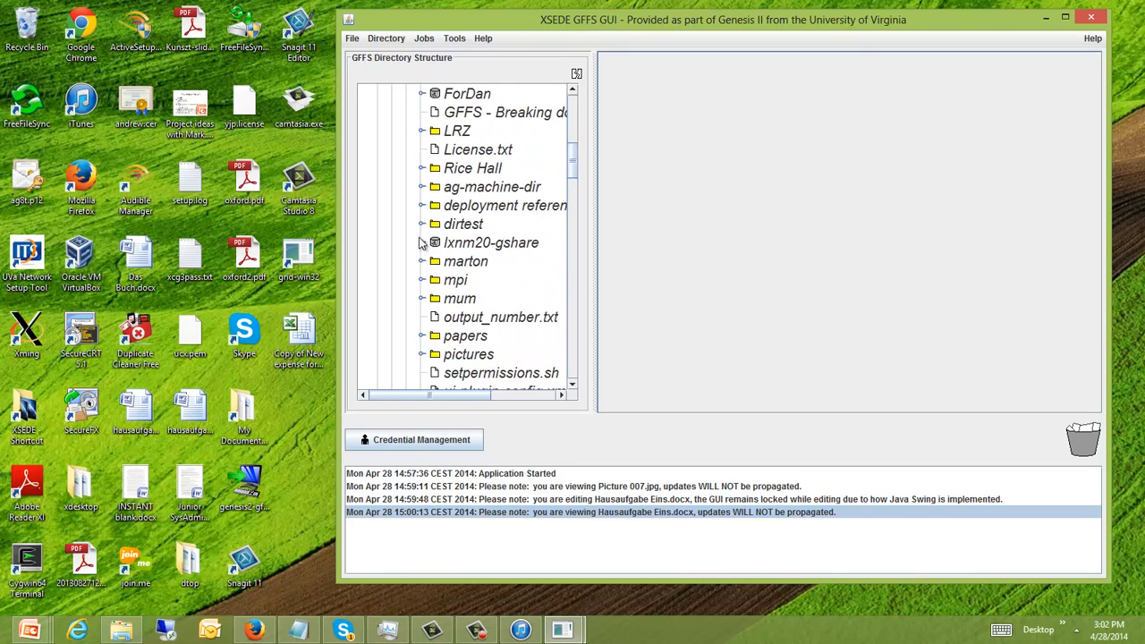
- Select GFFS - Breaking down Barriers.pptx and detach a copy of the directory tree into its own Browser window, widened on the desktop
scroll(510, 159, up, 1)
scroll(521, 161, up, 2)
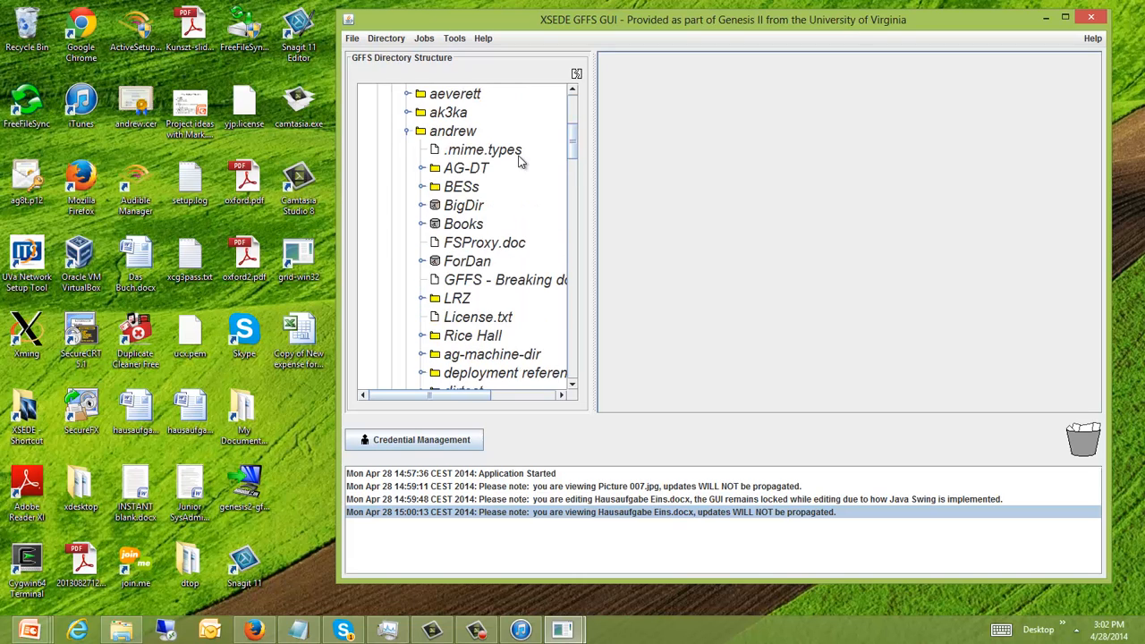
click(528, 285)
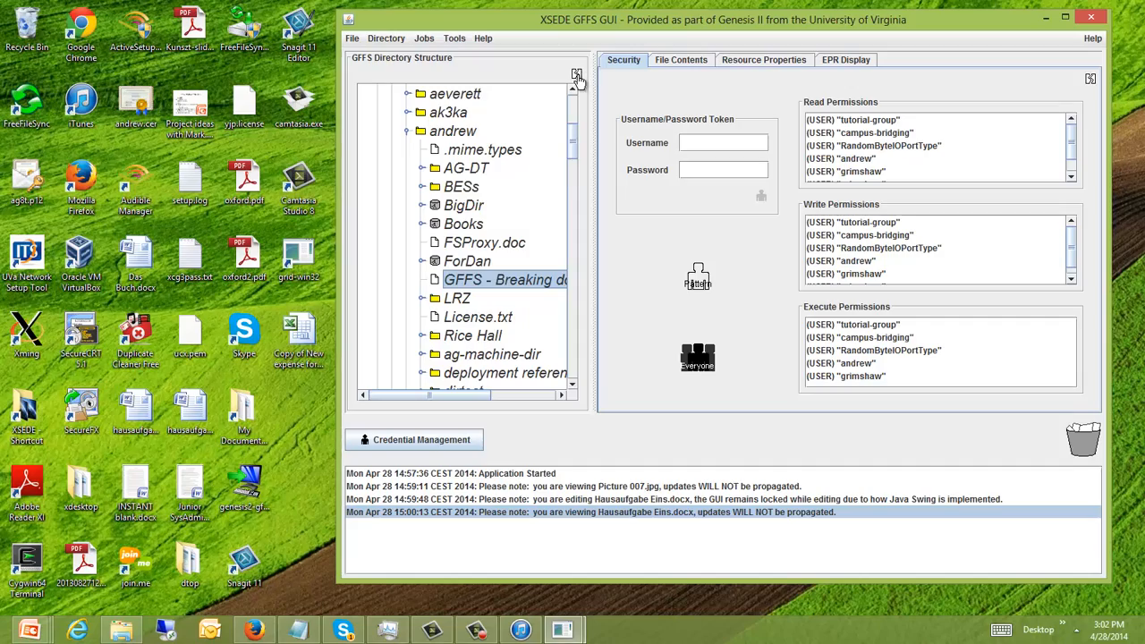
drag(576, 75, 259, 65)
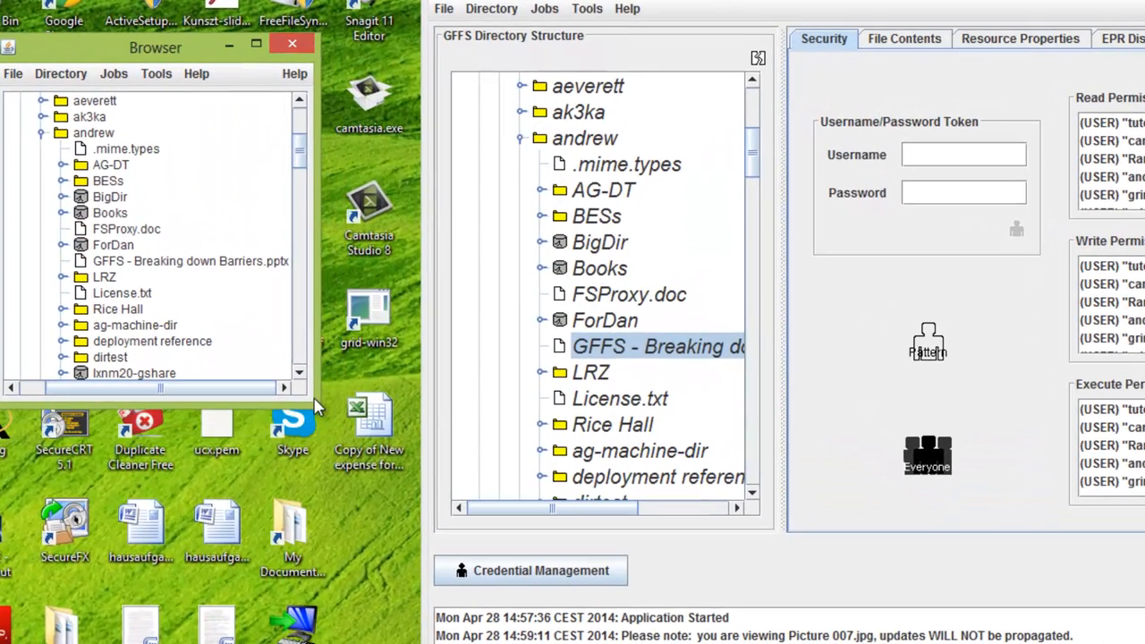
drag(315, 404, 400, 403)
- Expand users/gffs.eu in the Browser window and give its first user read permission on GFFS - Breaking down Barriers.pptx
scroll(382, 380, down, 15)
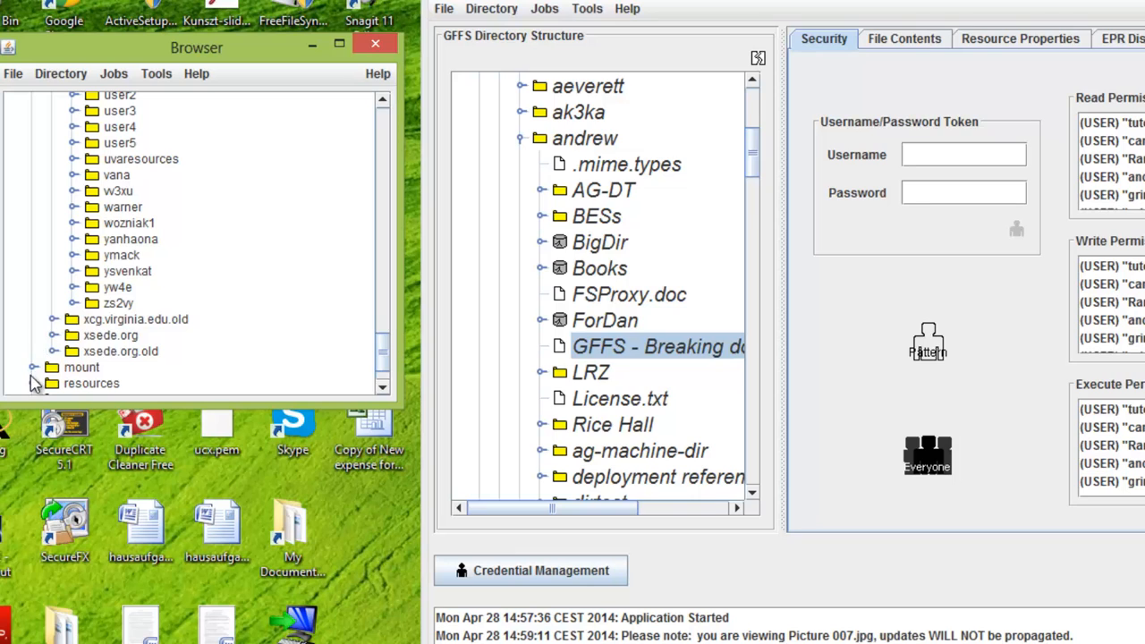
scroll(43, 367, down, 1)
click(33, 363)
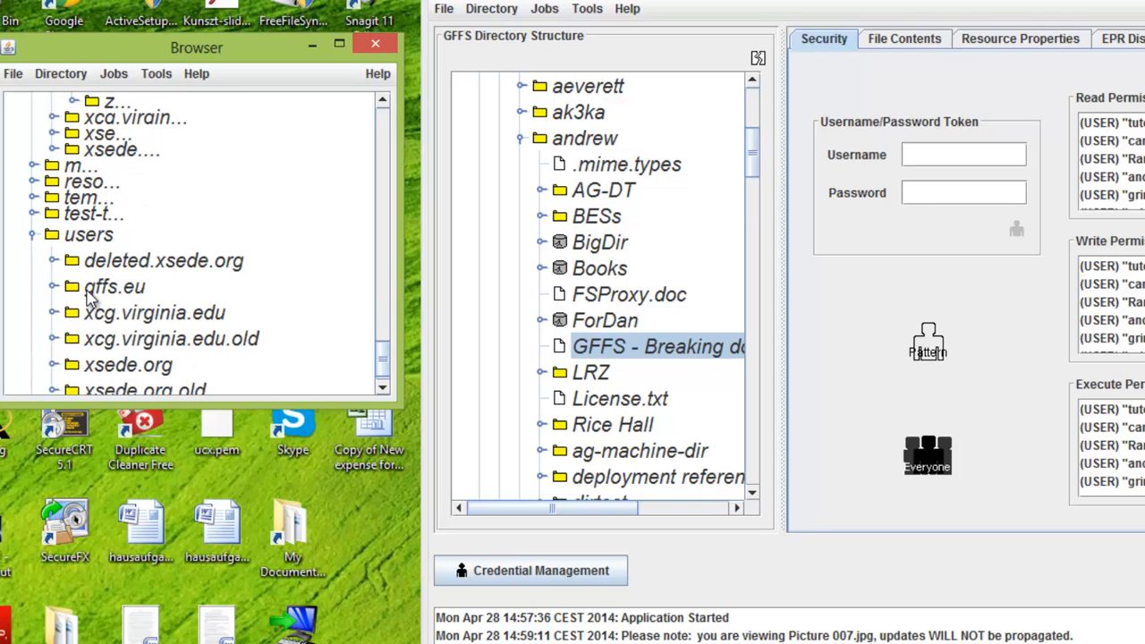
click(52, 288)
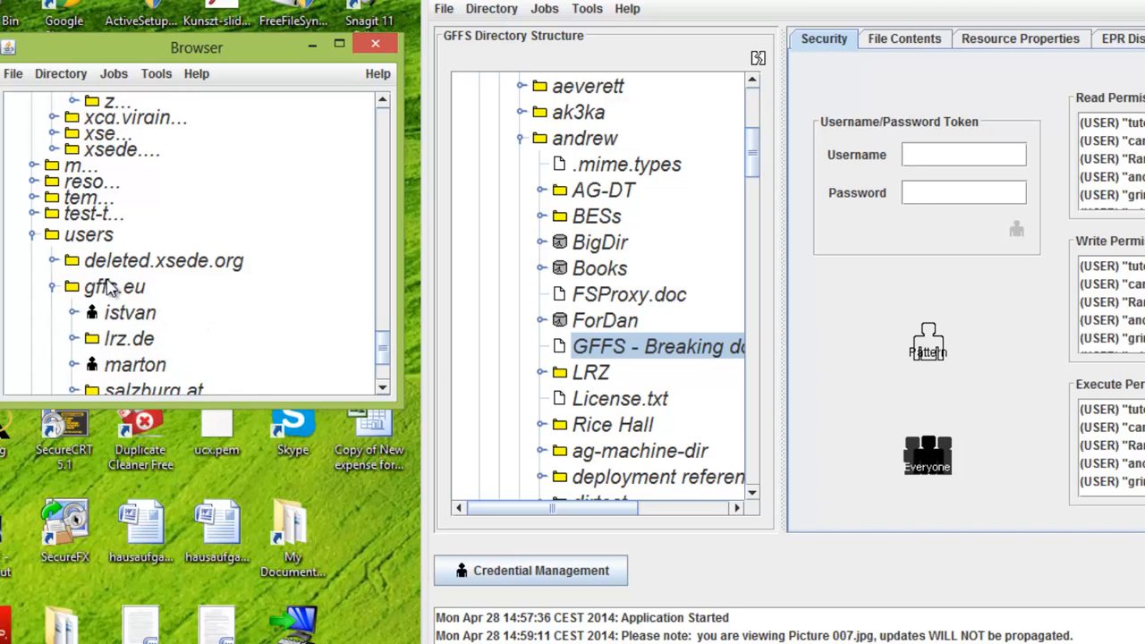
click(138, 267)
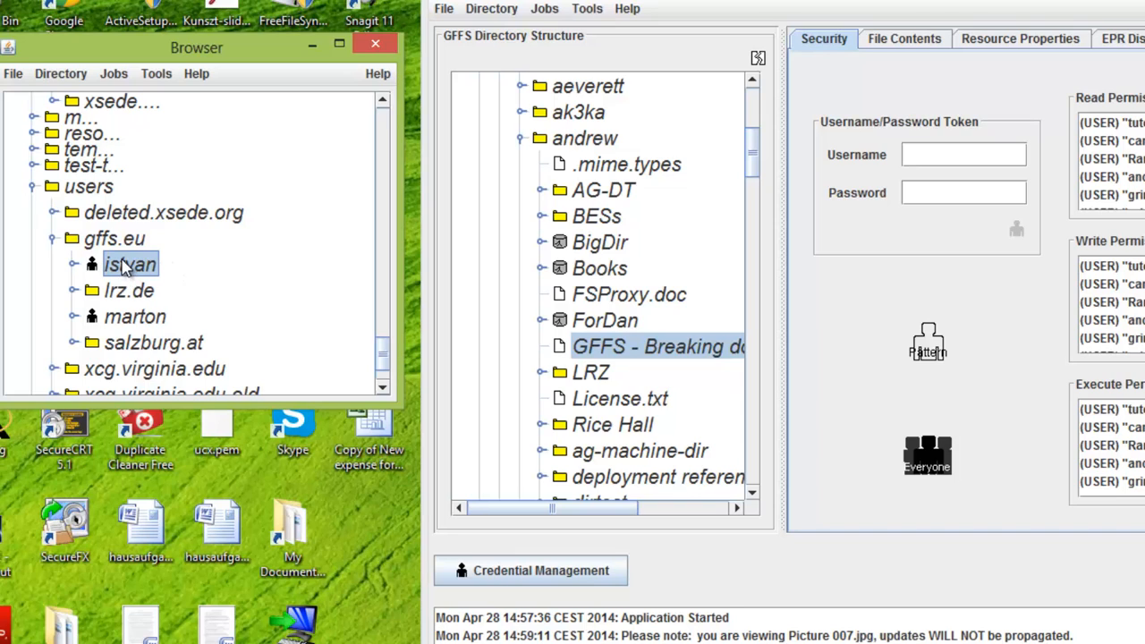
drag(125, 268, 1130, 205)
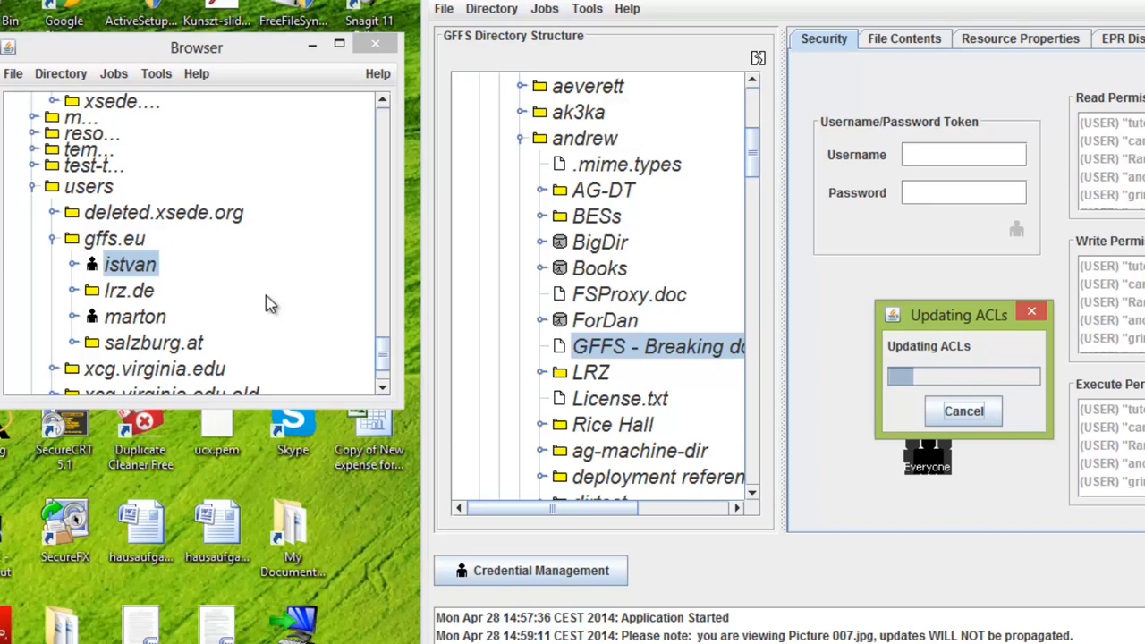
- Expand salzburg.at/gmx.at under gffs.eu and give the user found there read permission on License.txt
click(74, 343)
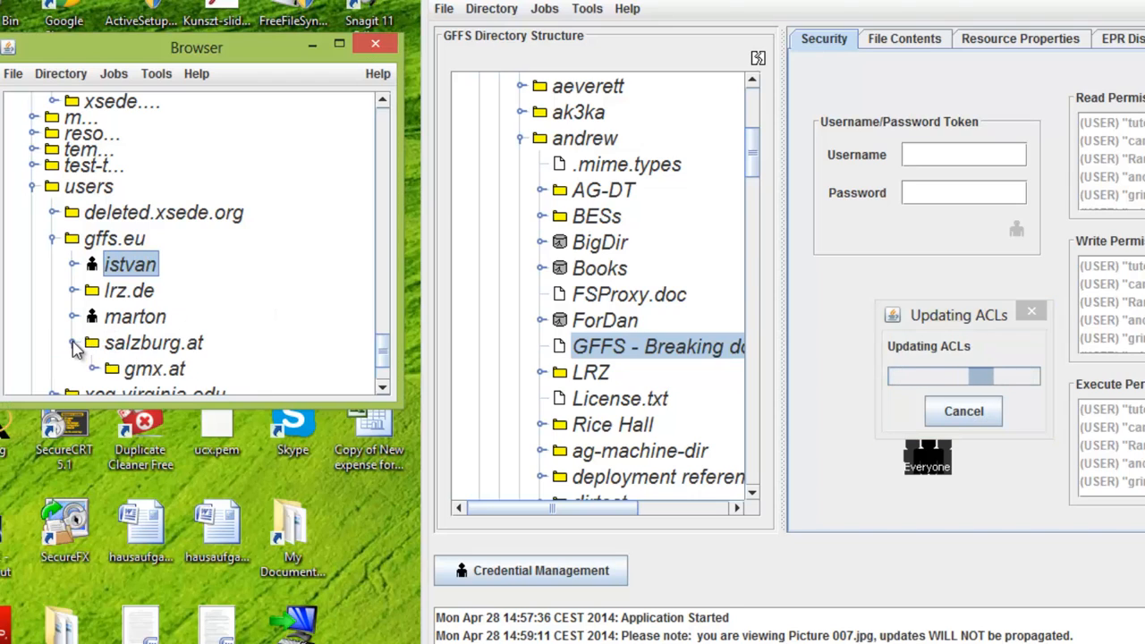
click(93, 369)
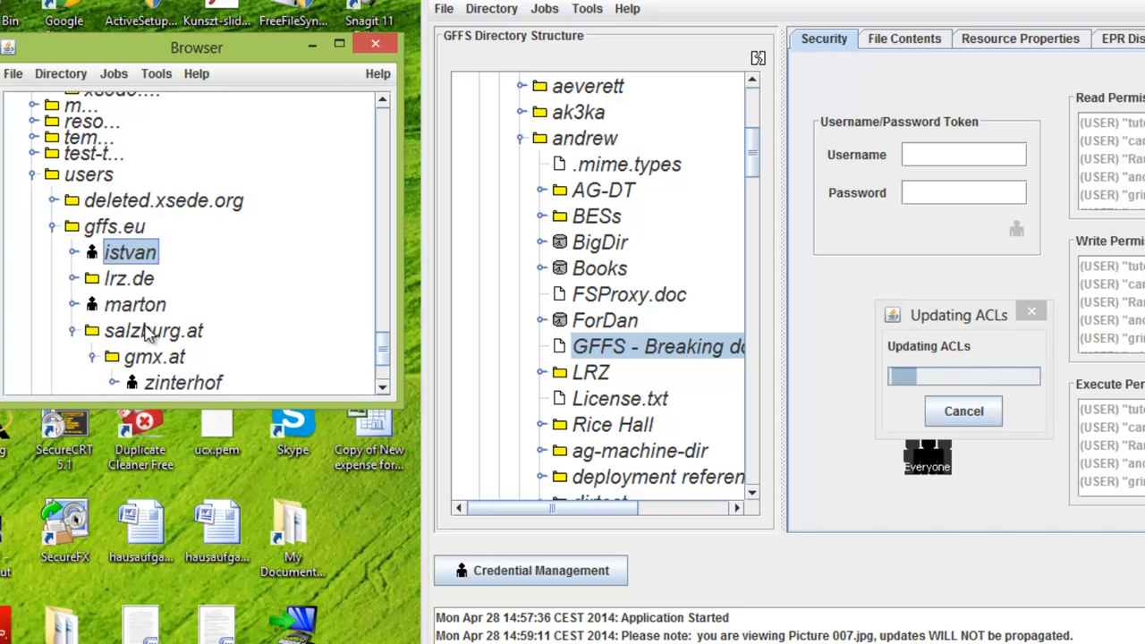
scroll(207, 300, down, 1)
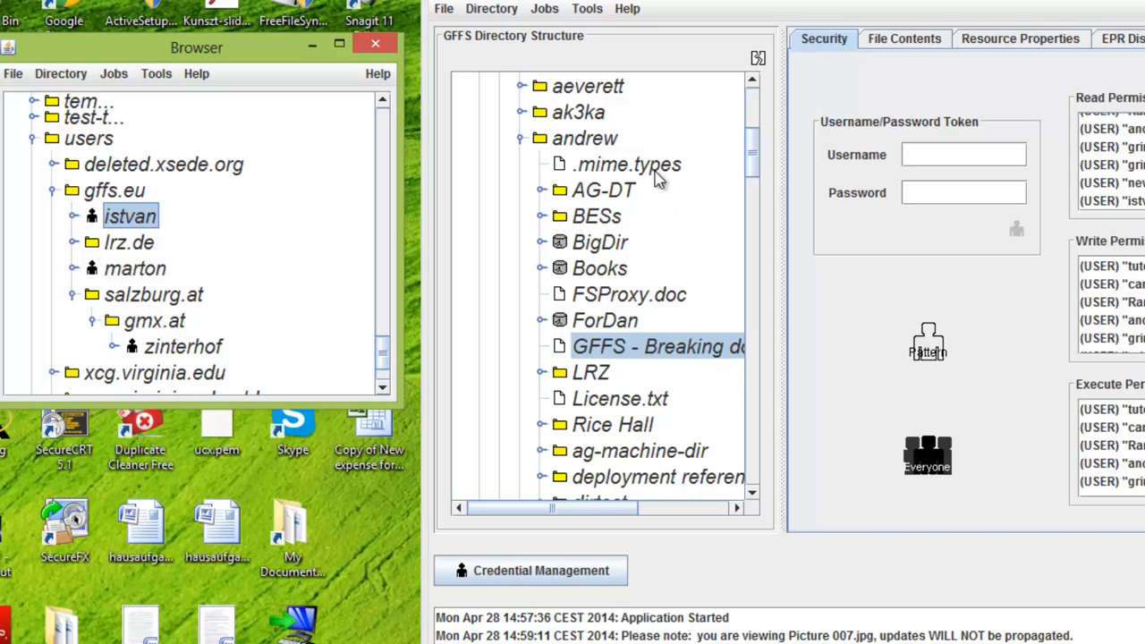
click(616, 405)
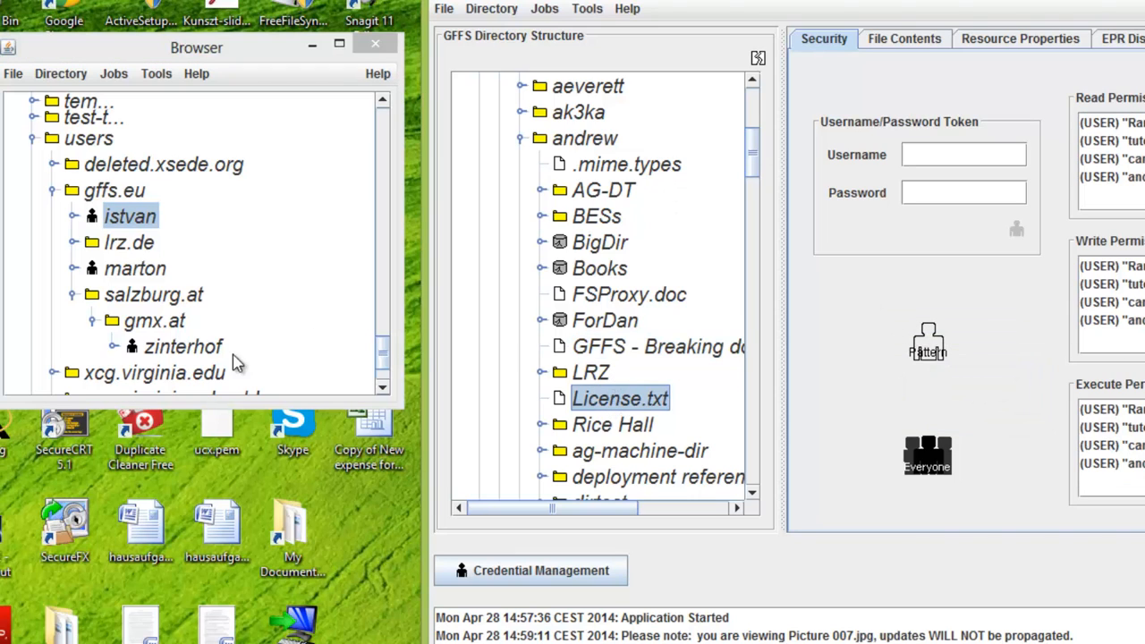
drag(181, 349, 1137, 210)
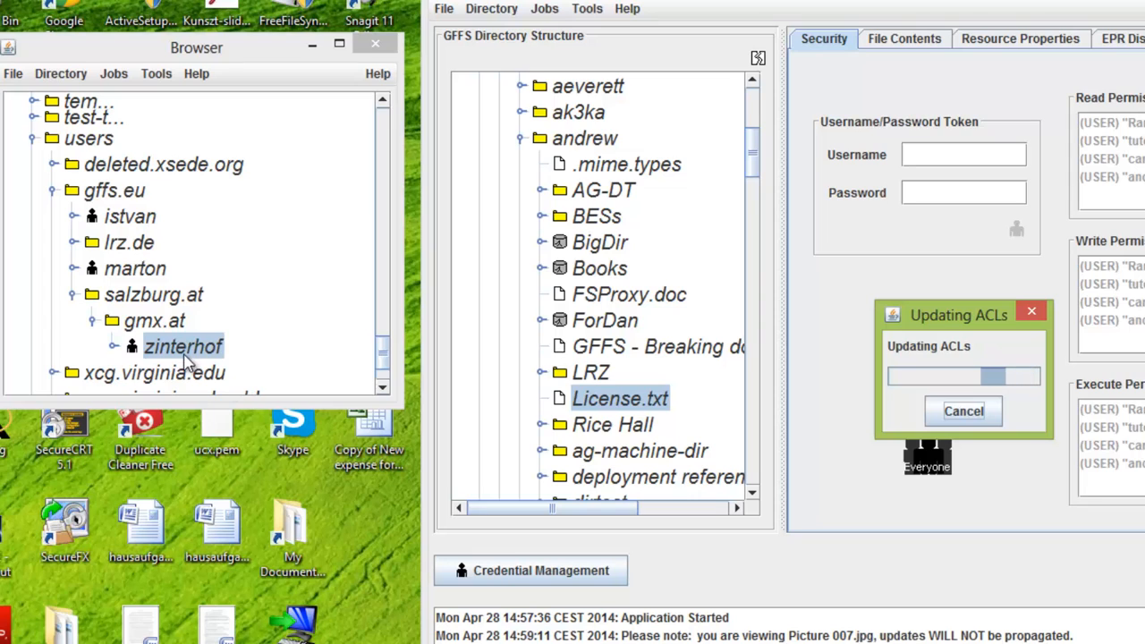
- Collapse salzburg.at, gffs.eu, users and home in the Browser window's tree
click(70, 295)
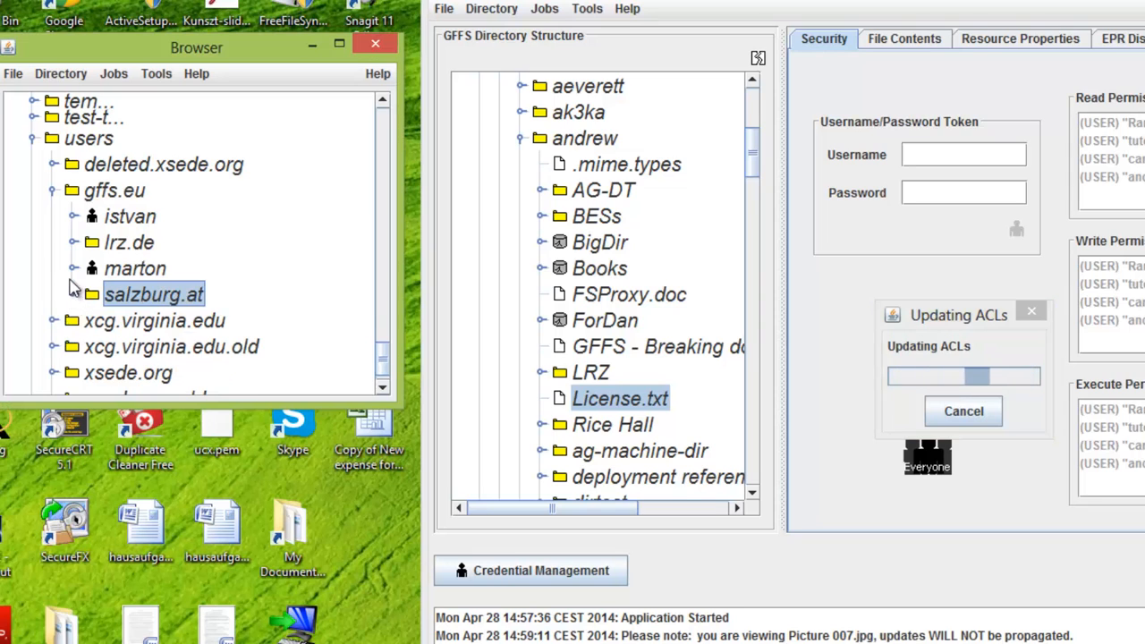
click(52, 192)
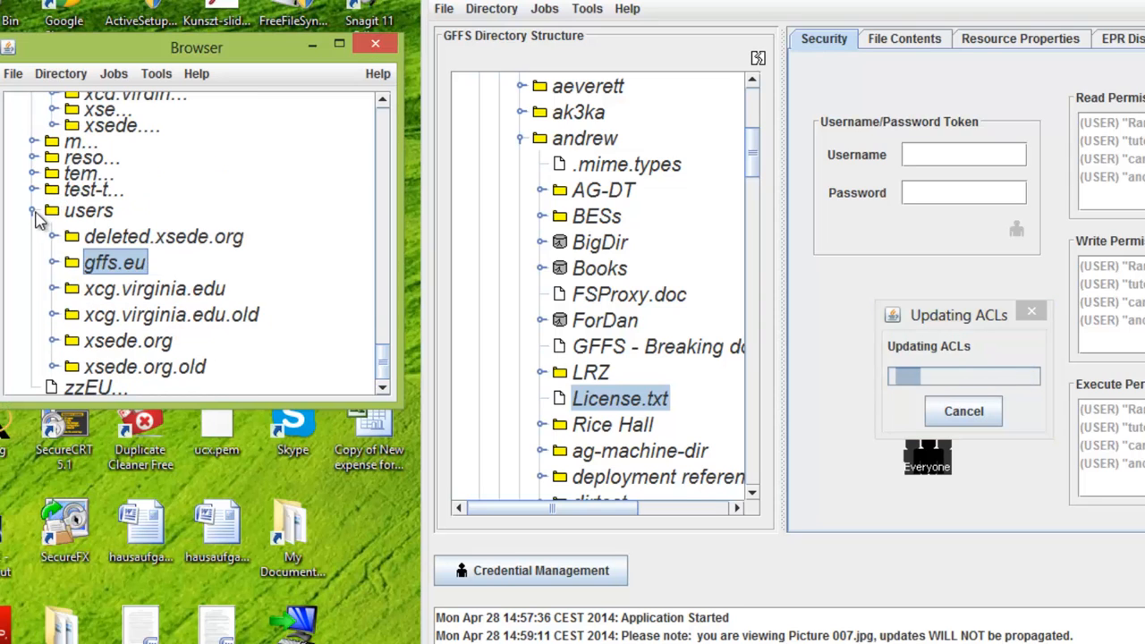
click(34, 209)
scroll(40, 228, up, 10)
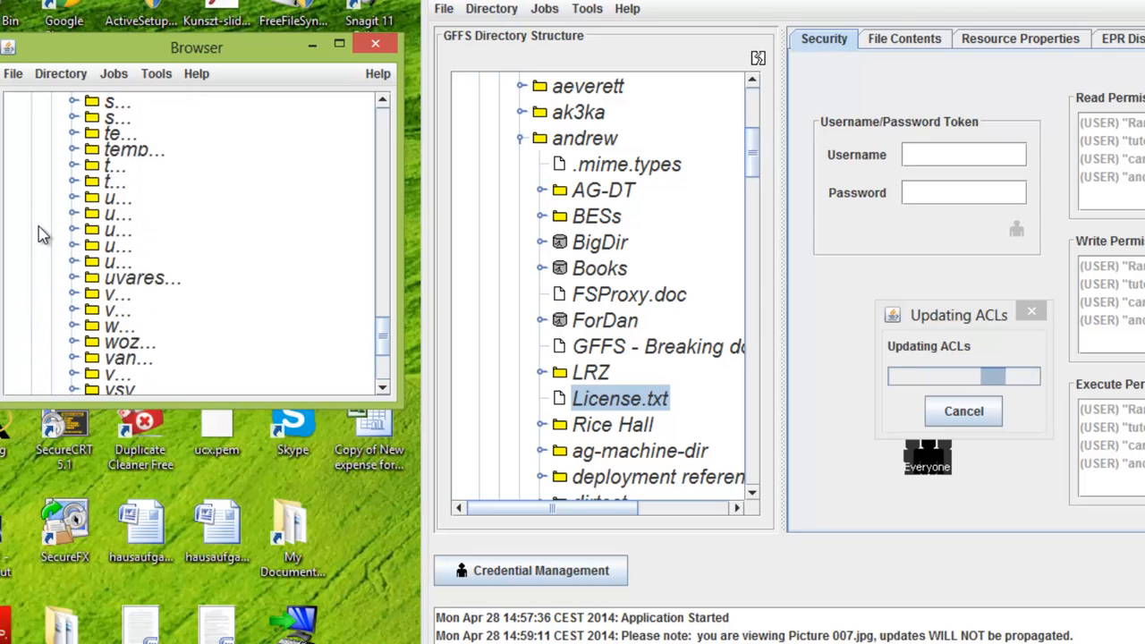
scroll(40, 234, up, 10)
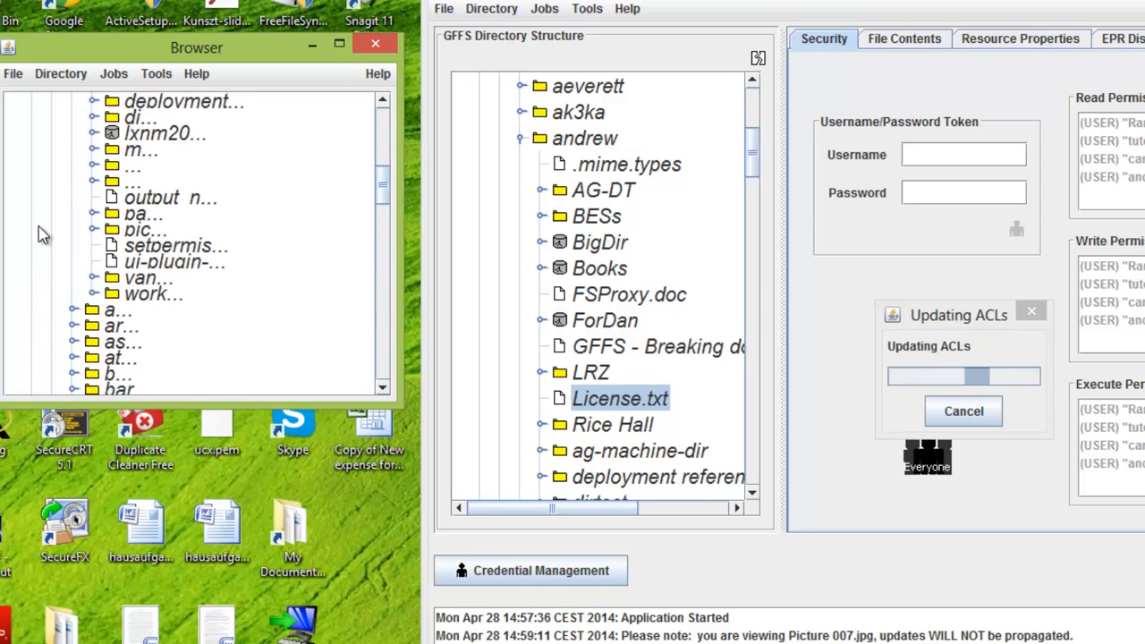
scroll(58, 211, up, 5)
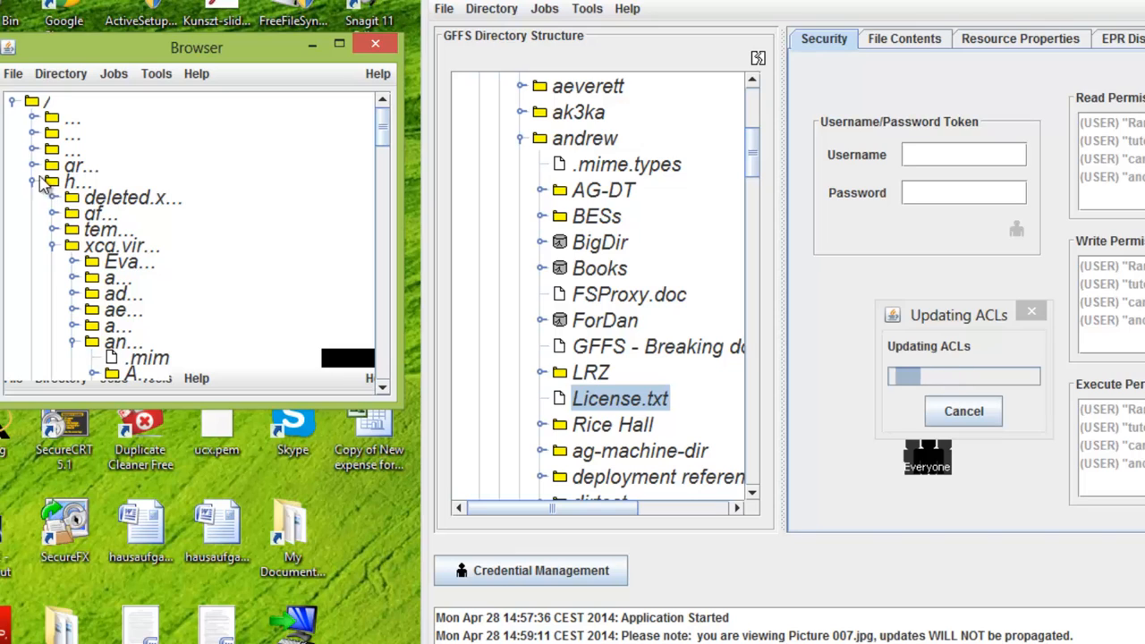
click(30, 186)
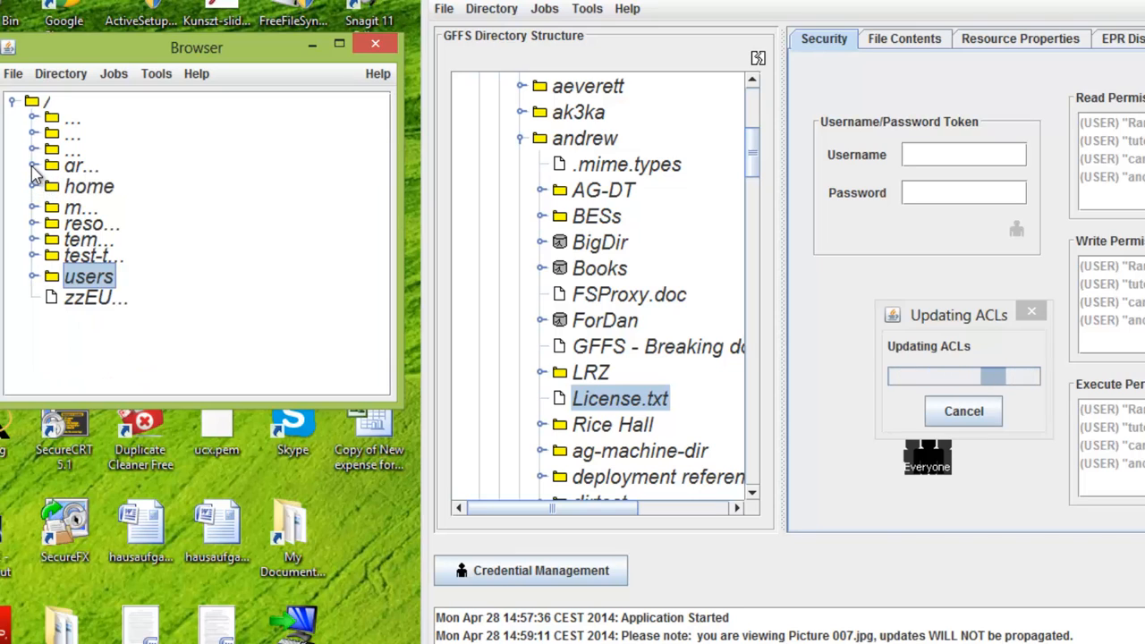
- Expand groups/xcg.virginia.edu in the Browser window and give the gffs-amie group read permission on License.txt
click(32, 167)
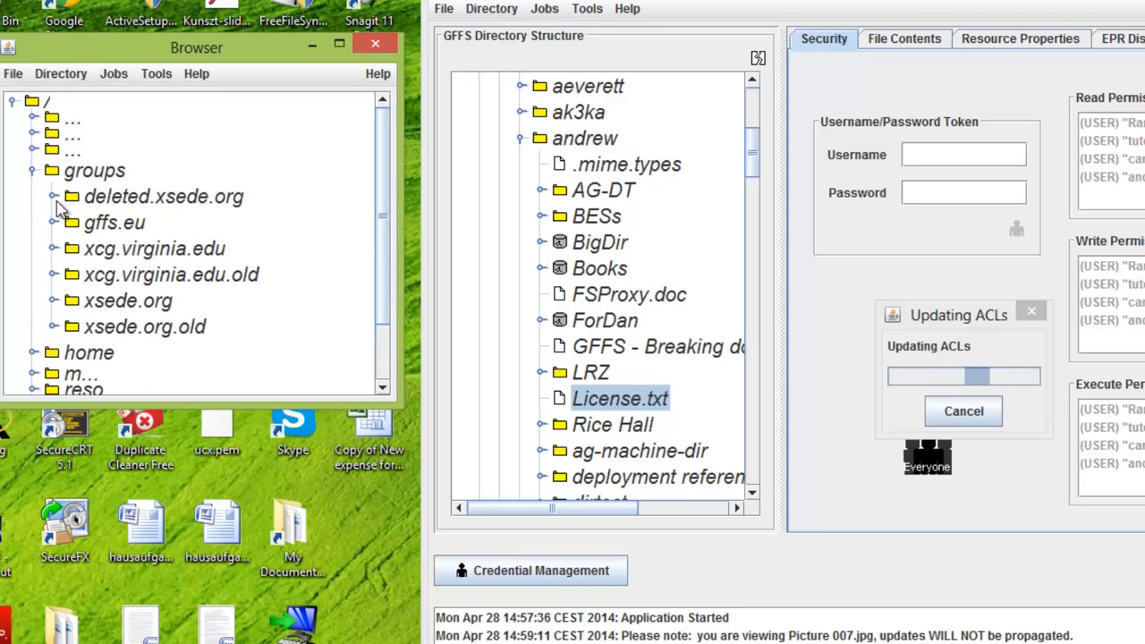
click(53, 248)
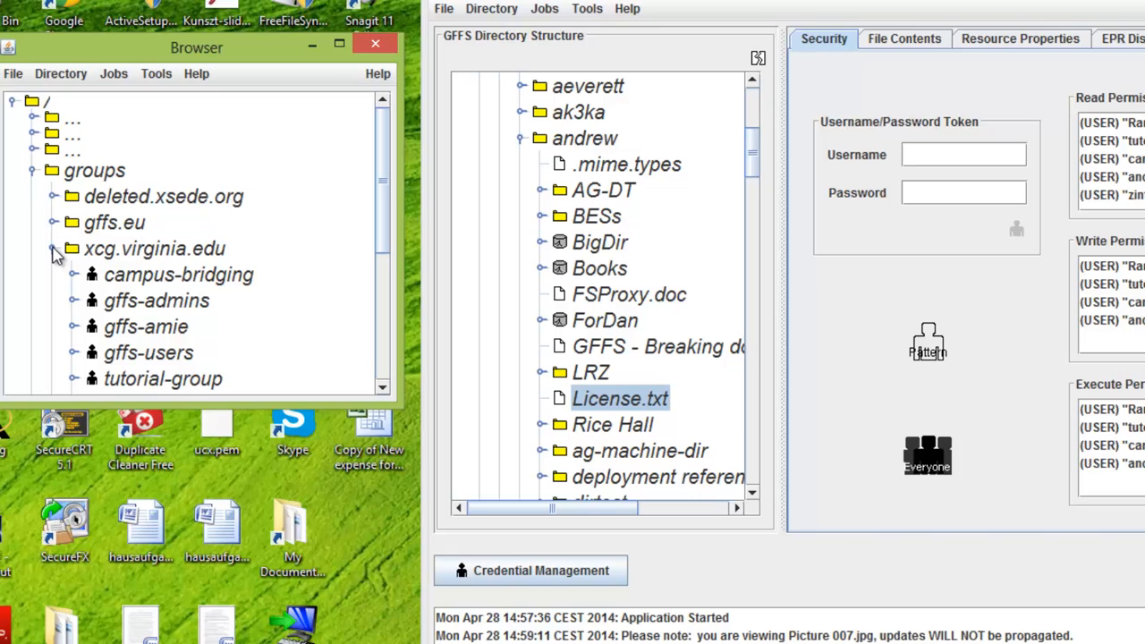
scroll(54, 255, down, 2)
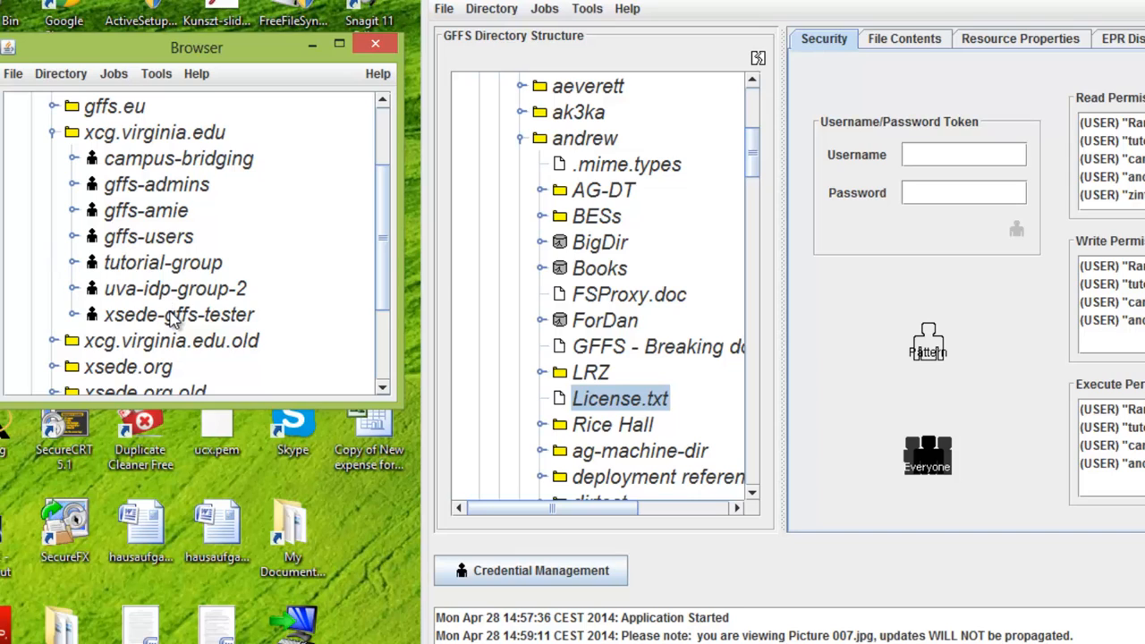
click(135, 217)
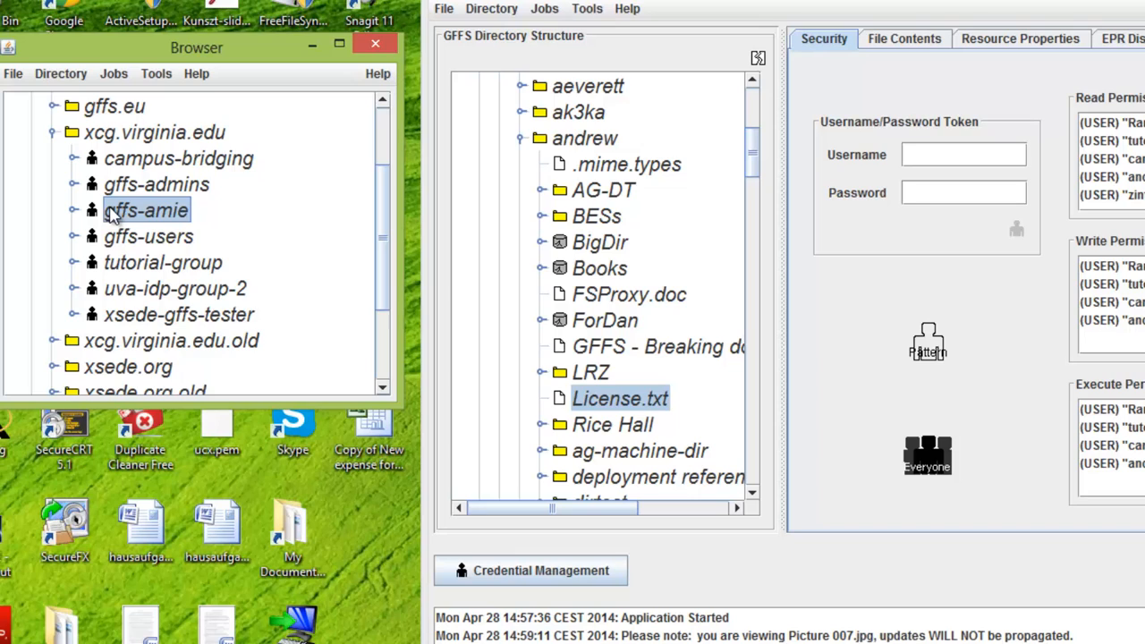
drag(109, 208, 1143, 170)
drag(803, 211, 1102, 193)
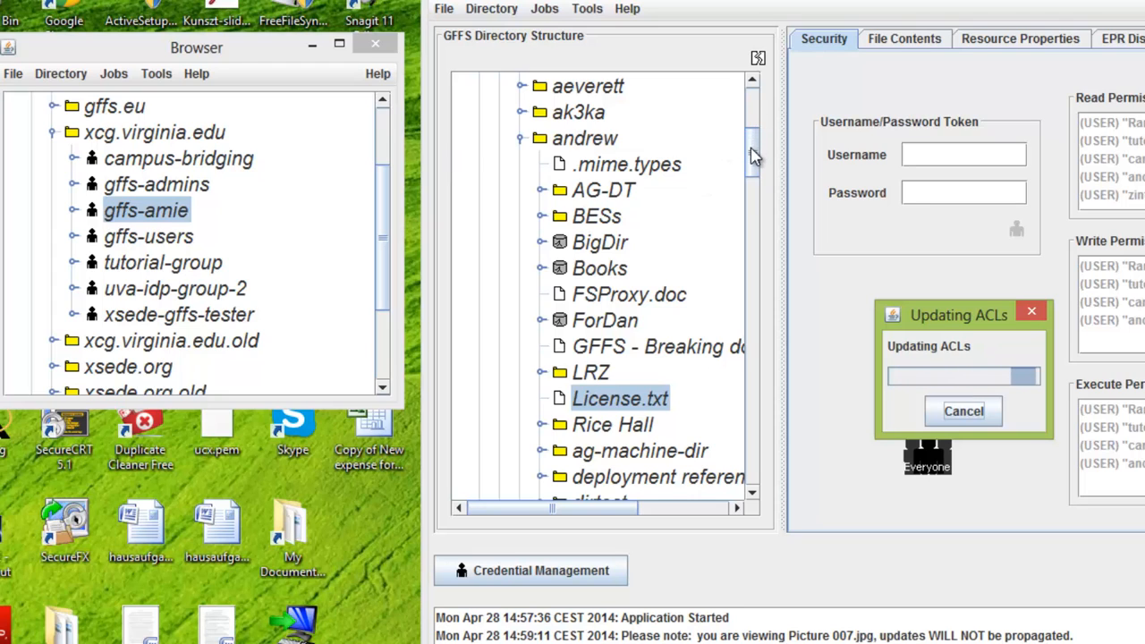
drag(751, 153, 753, 120)
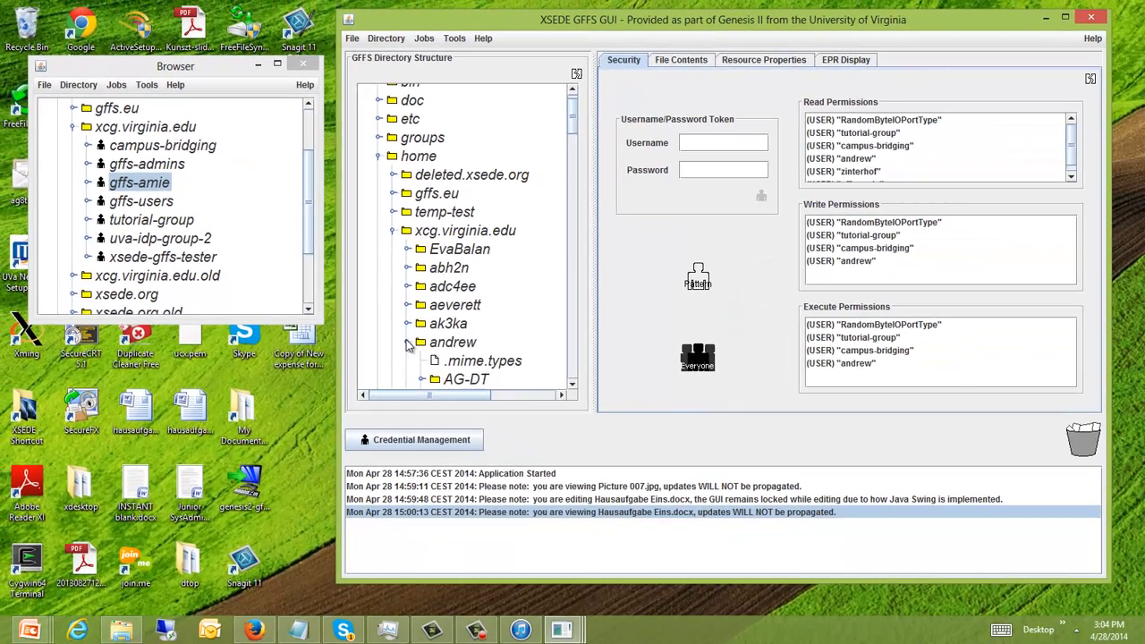
click(408, 345)
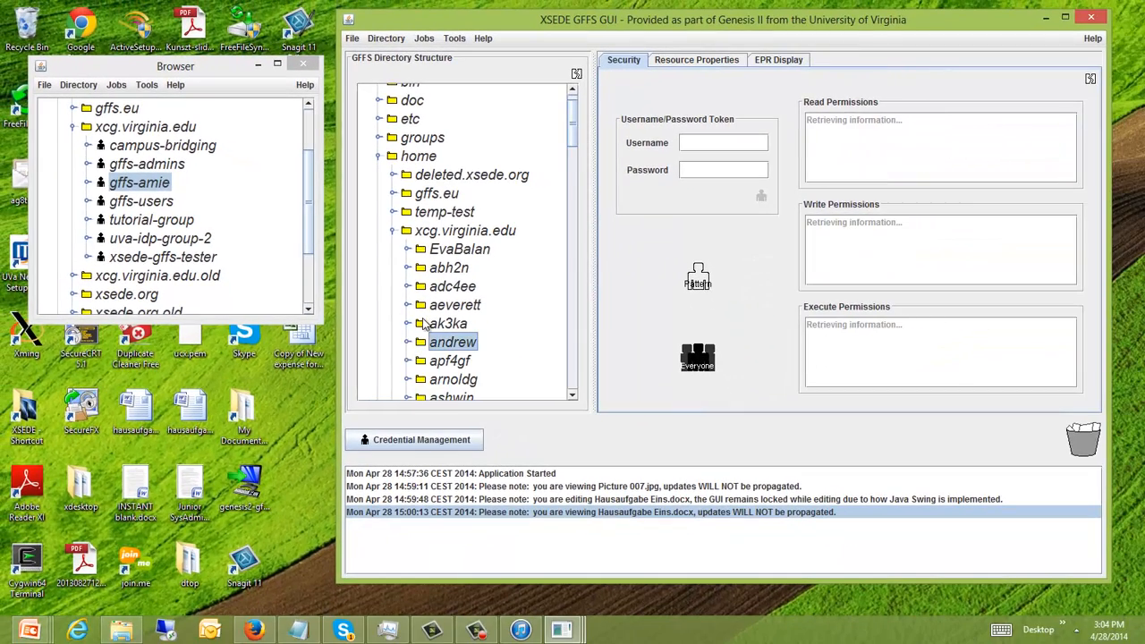
scroll(424, 325, down, 2)
scroll(424, 325, down, 1)
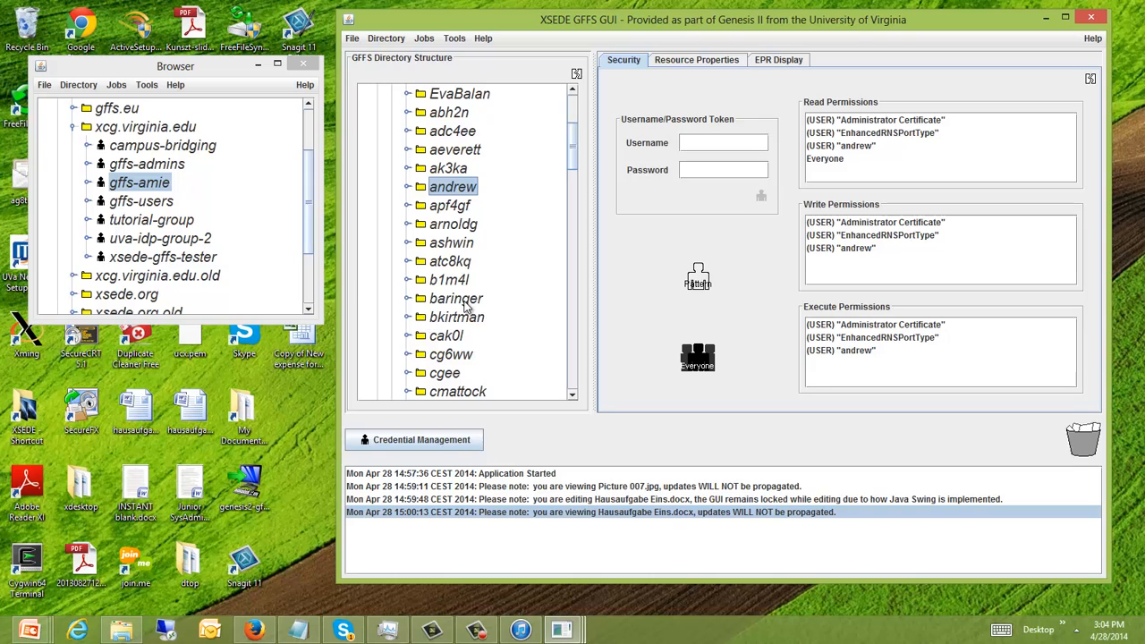
click(460, 301)
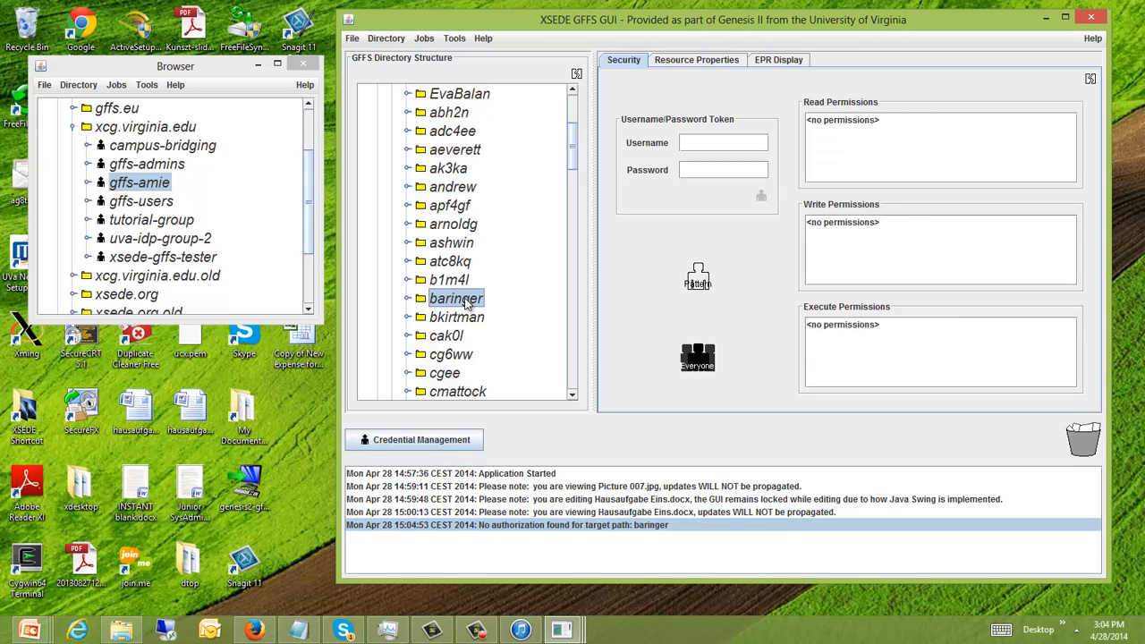